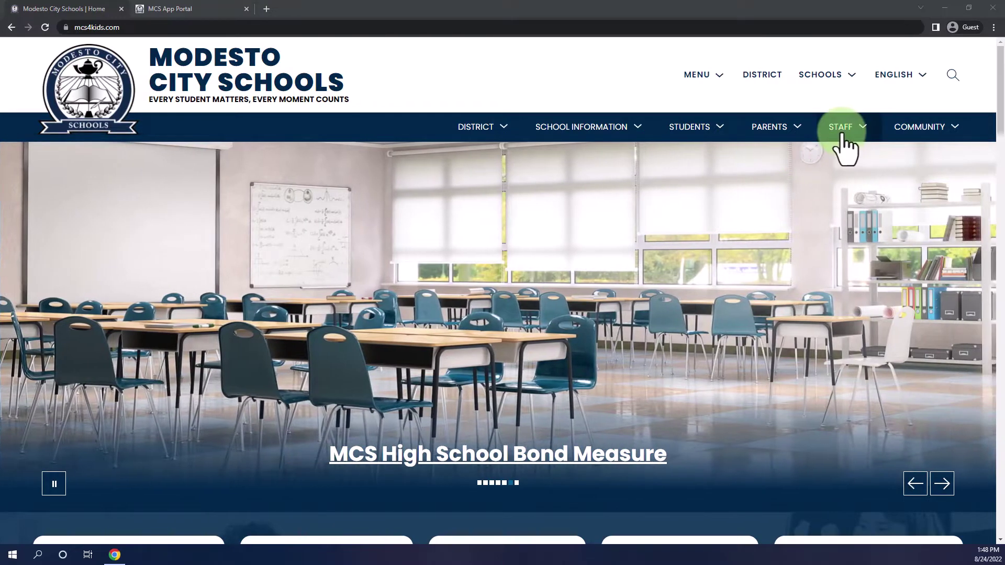
Open the STAFF section of the Modesto City Schools site to list staff resources
click(840, 131)
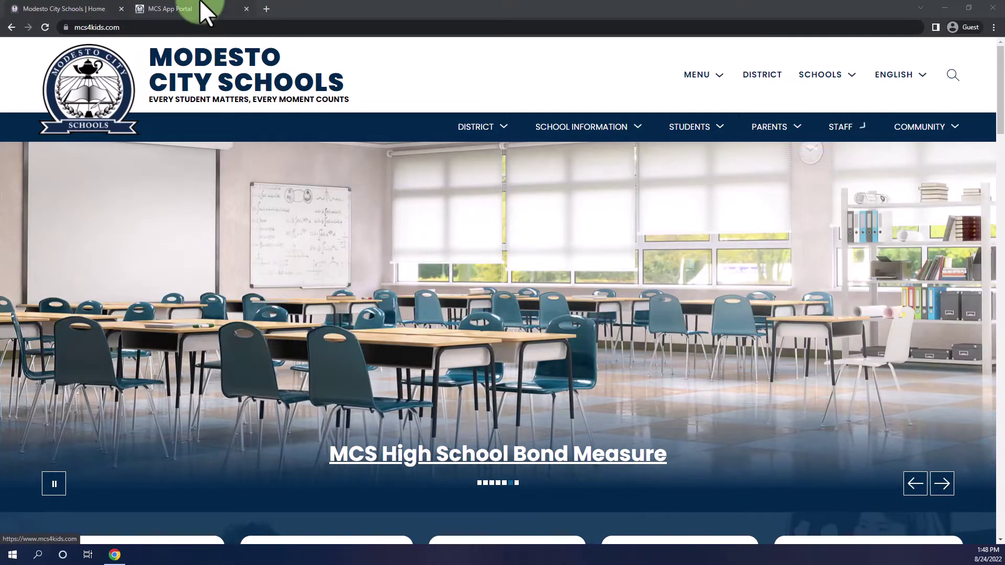
Go to the MCS App Portal and search 'classro' to launch Classroomscreen
click(203, 11)
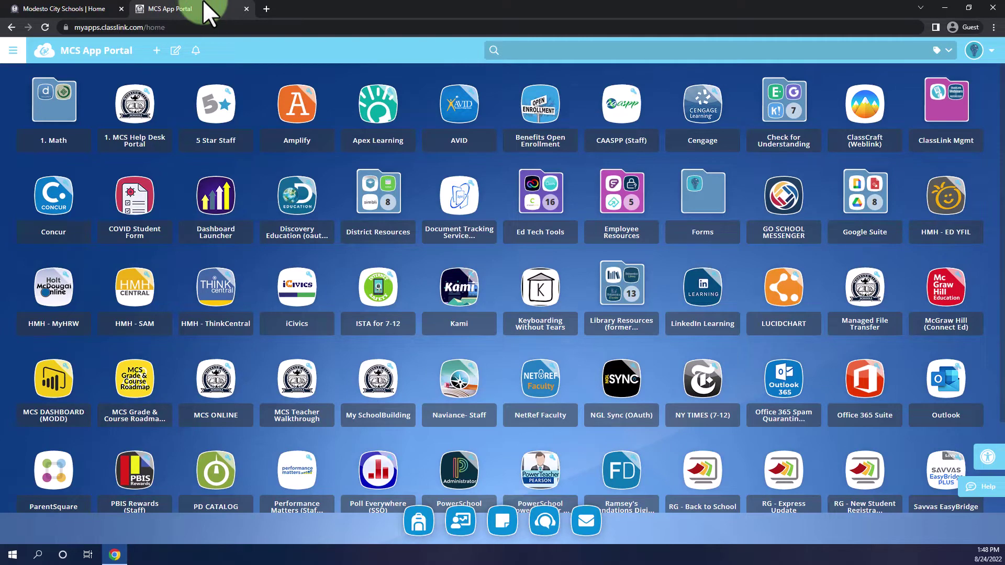
click(600, 49)
text(c)
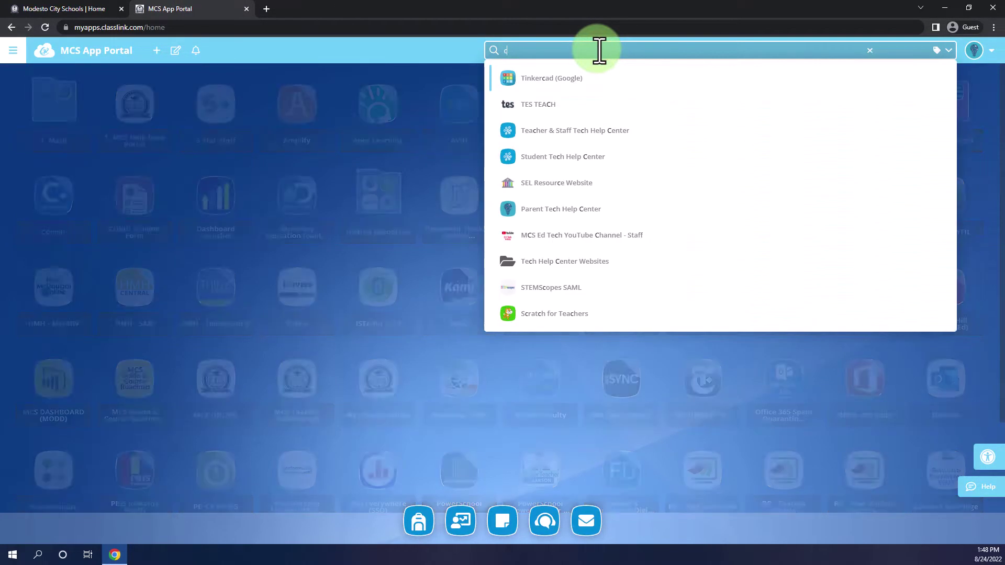
text(lassro)
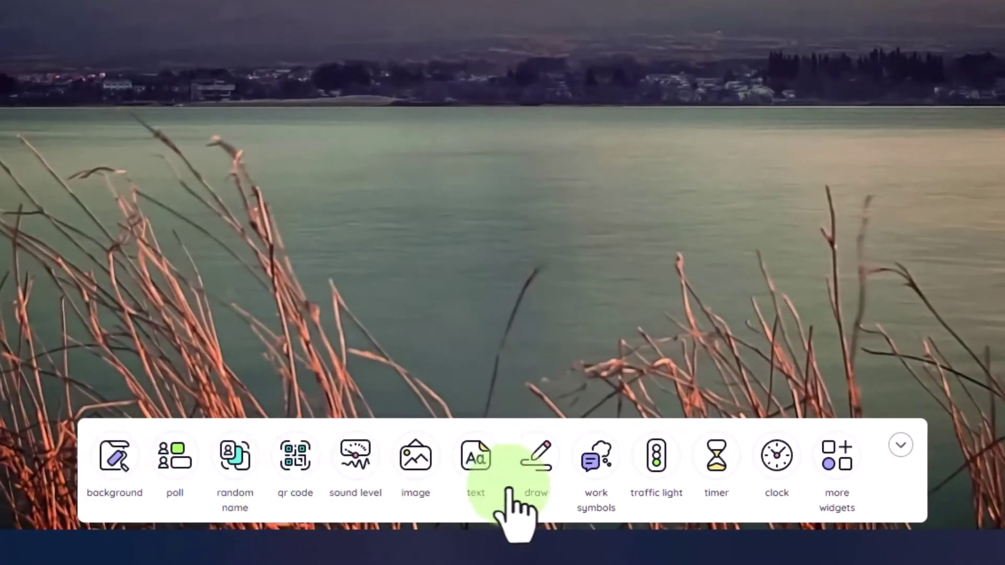
Expand the bottom toolbar to two rows showing all widgets, including dice, webcam and video
click(844, 465)
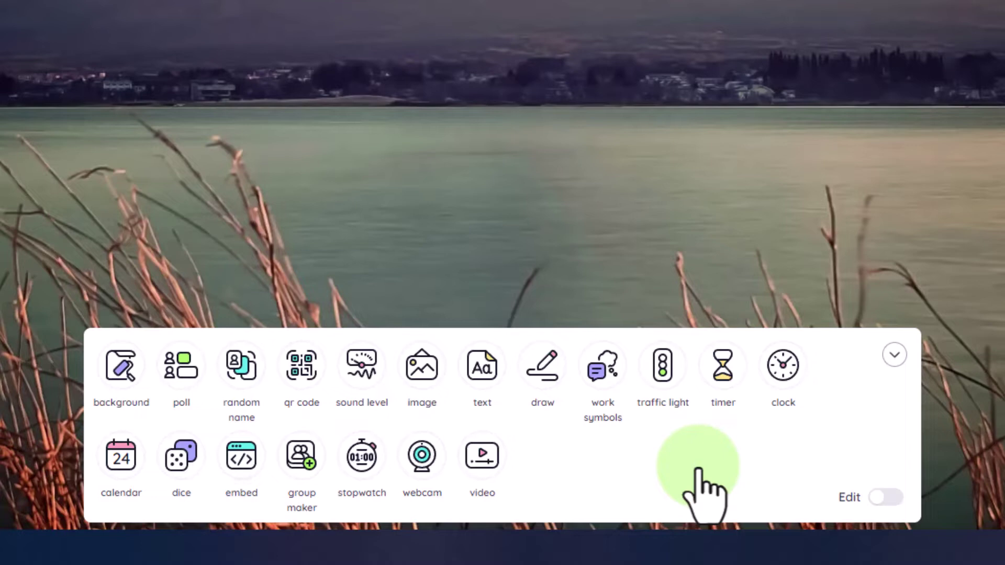
Switch the board background to the animated aurora night sky from the Animation section
click(121, 366)
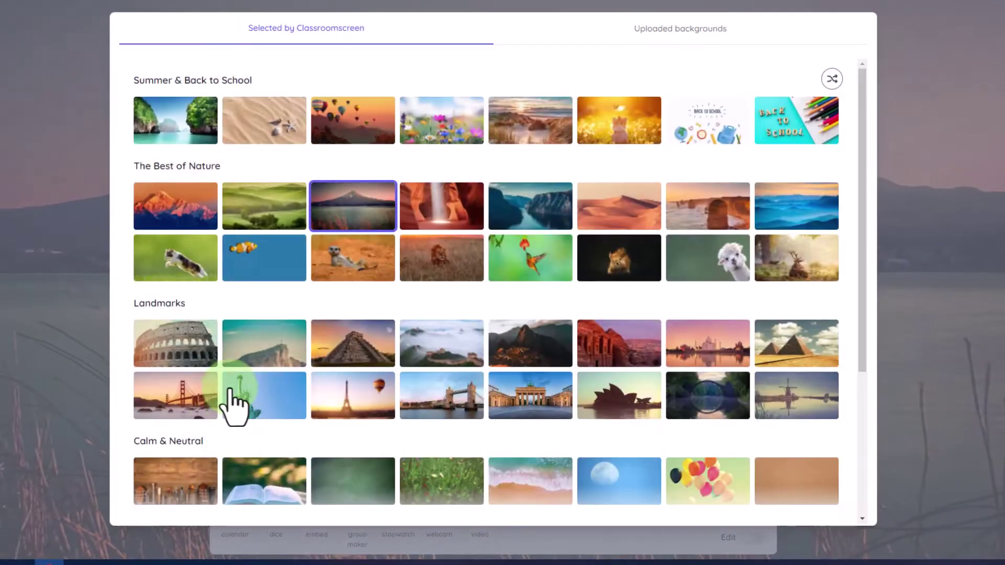
scroll(516, 283, down, 4)
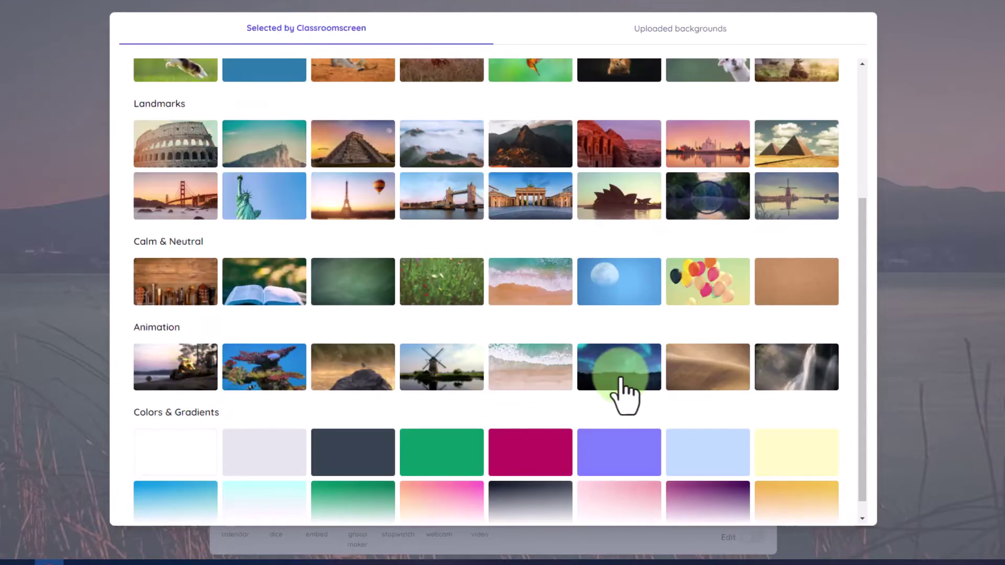
click(618, 377)
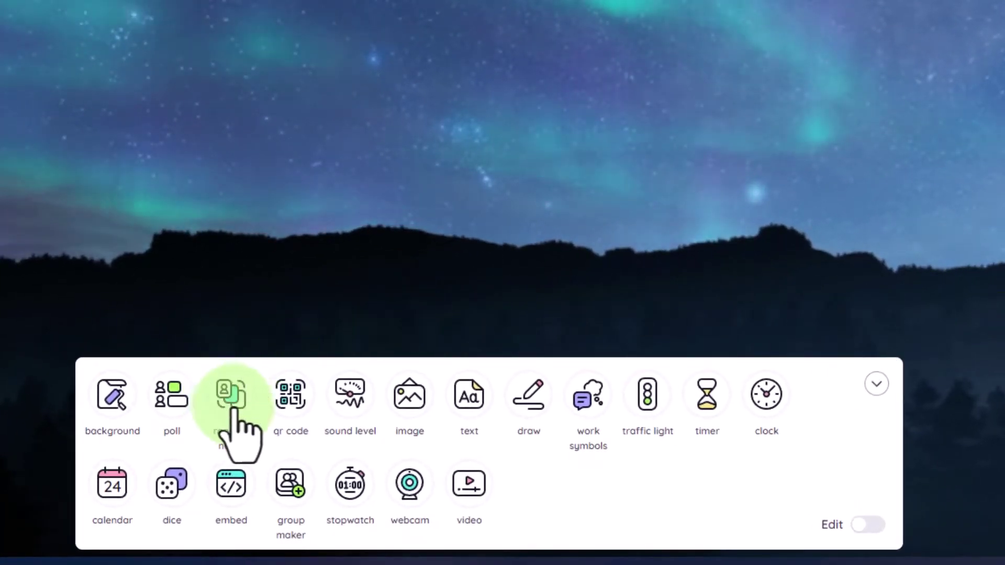
Add a random name widget, shrink and remove it, then add a fresh one
click(233, 404)
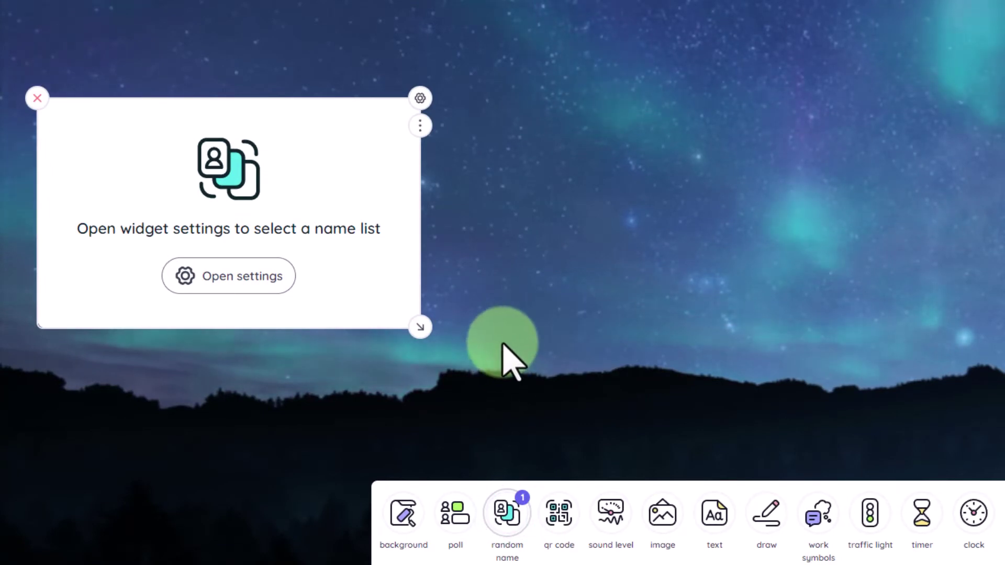
drag(422, 323, 452, 296)
click(37, 98)
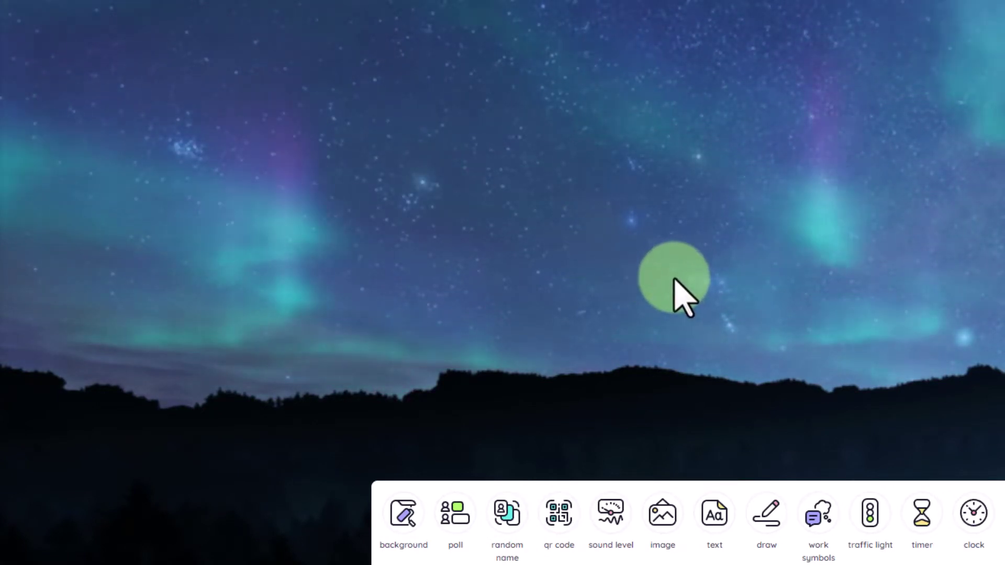
click(506, 518)
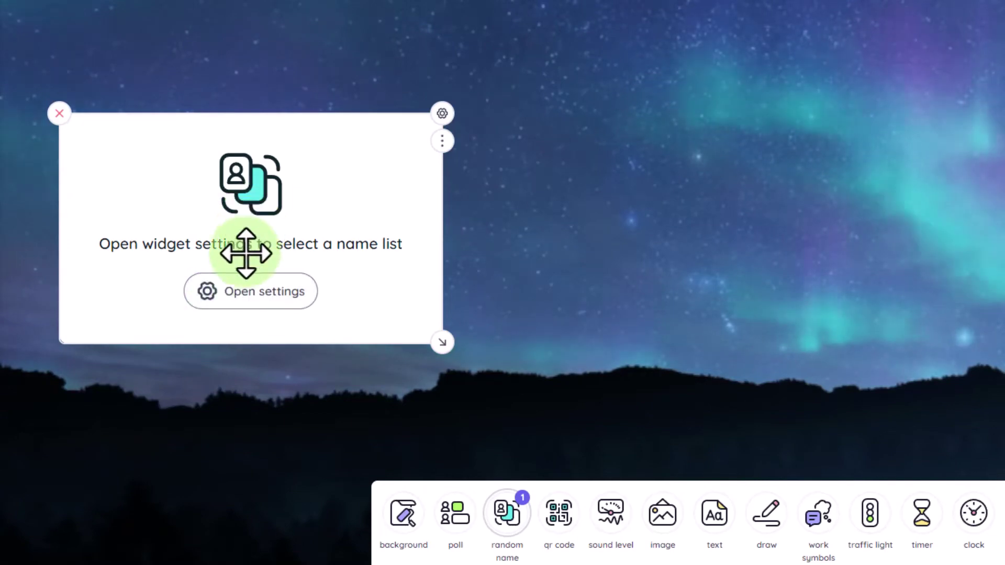
Paste the student names into the picker's Name list and continue
click(227, 294)
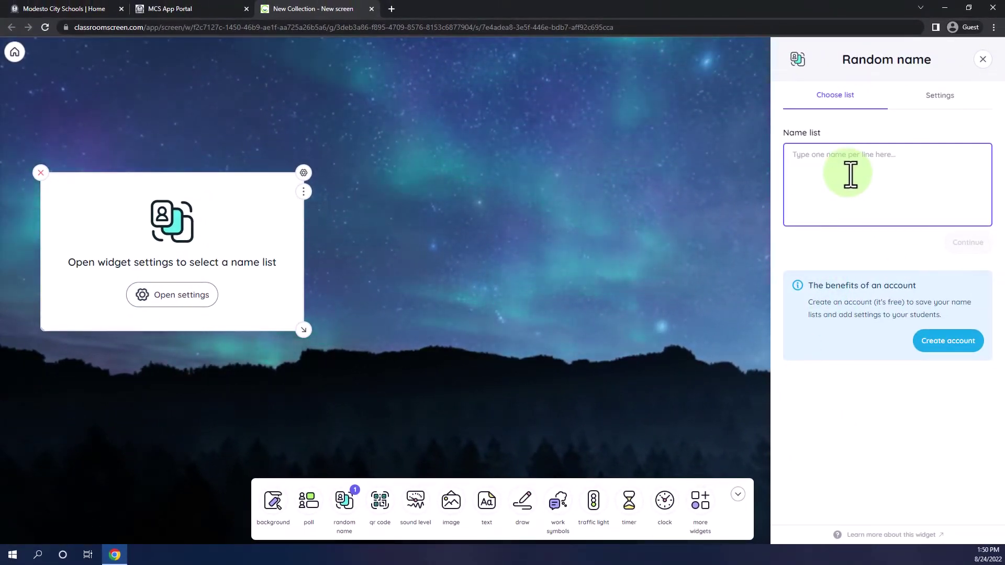
key(ctrl+v)
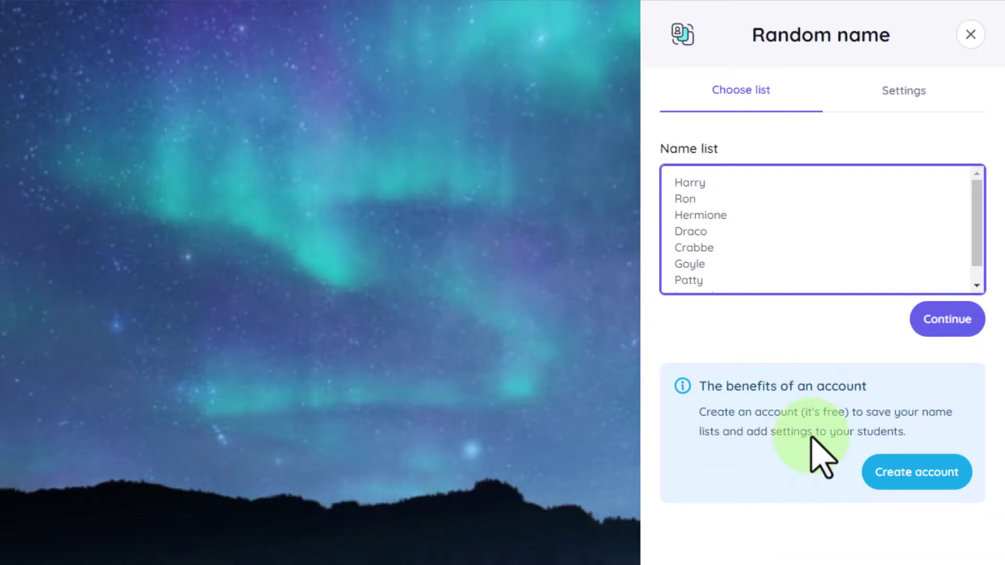
click(936, 325)
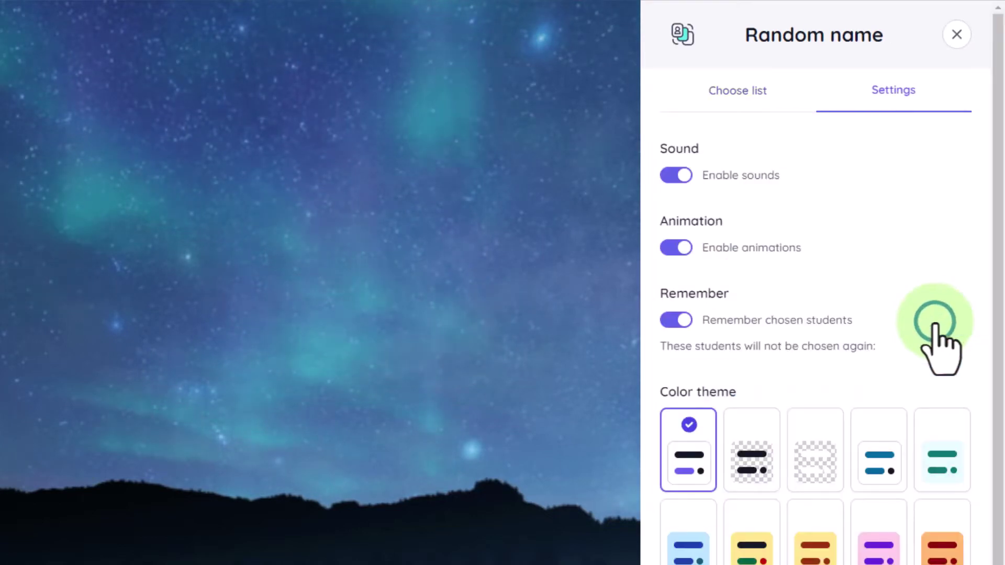
Turn off Remember chosen students, toggle sound and animation, and apply the teal theme
click(677, 175)
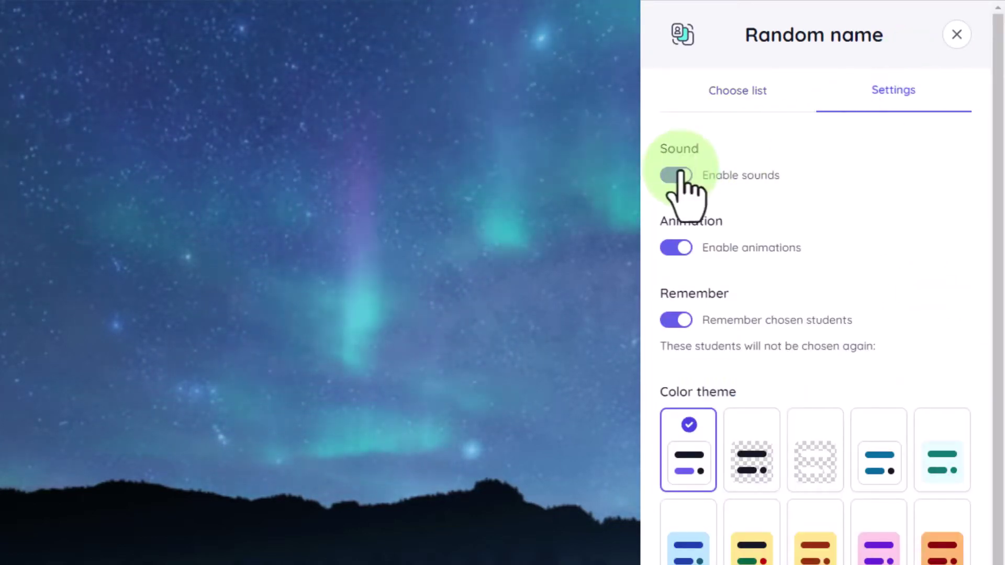
click(676, 248)
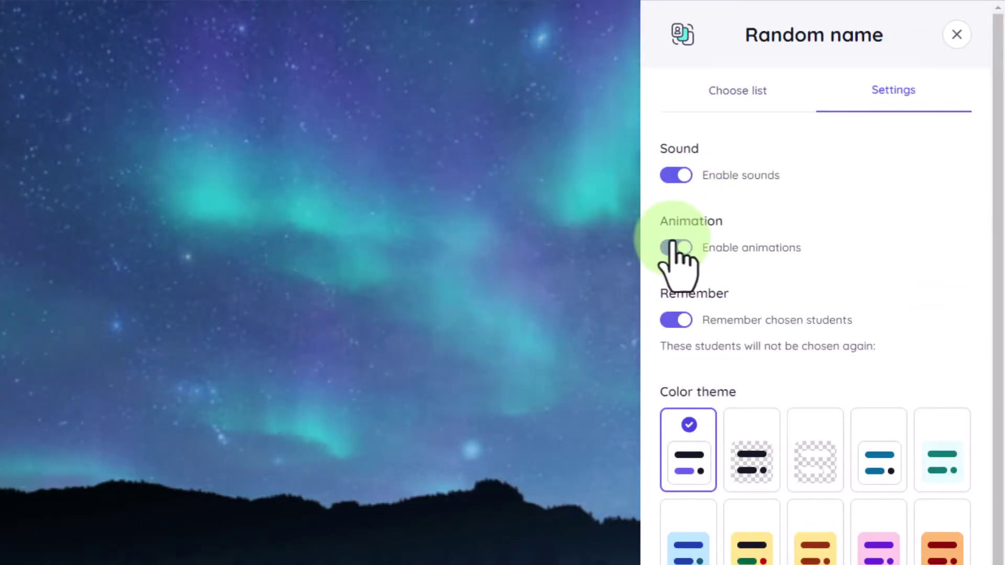
click(676, 320)
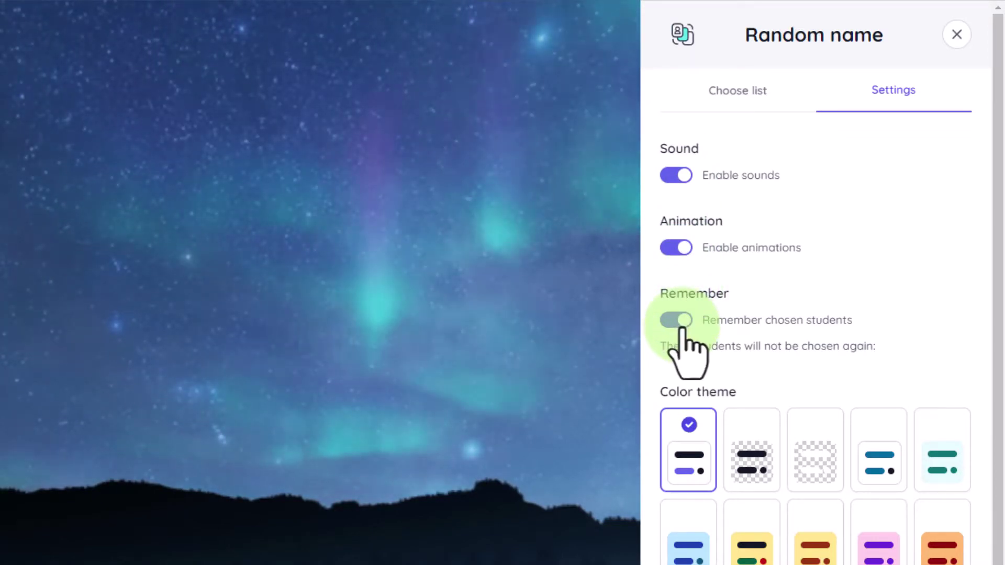
click(680, 320)
scroll(991, 377, down, 2)
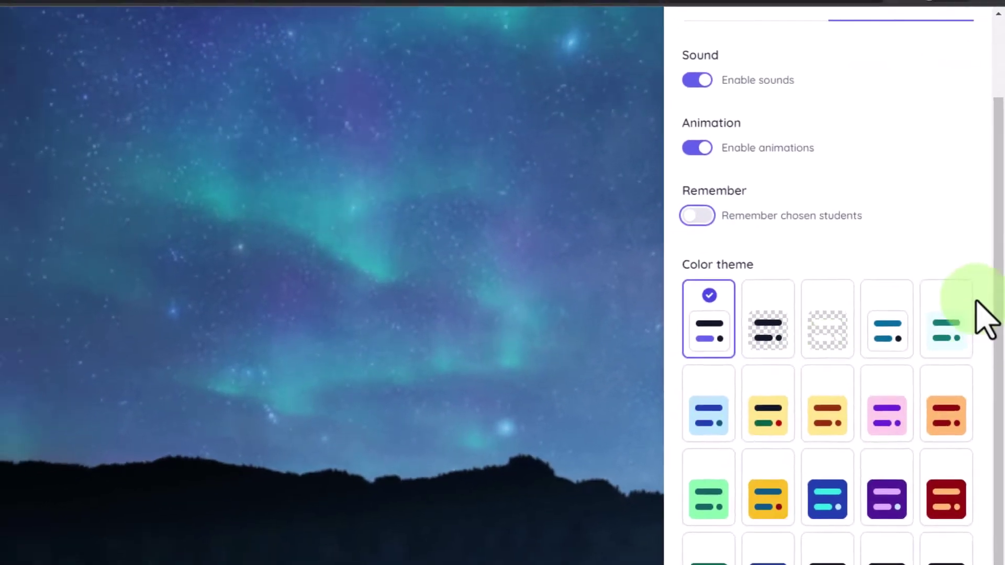
click(947, 320)
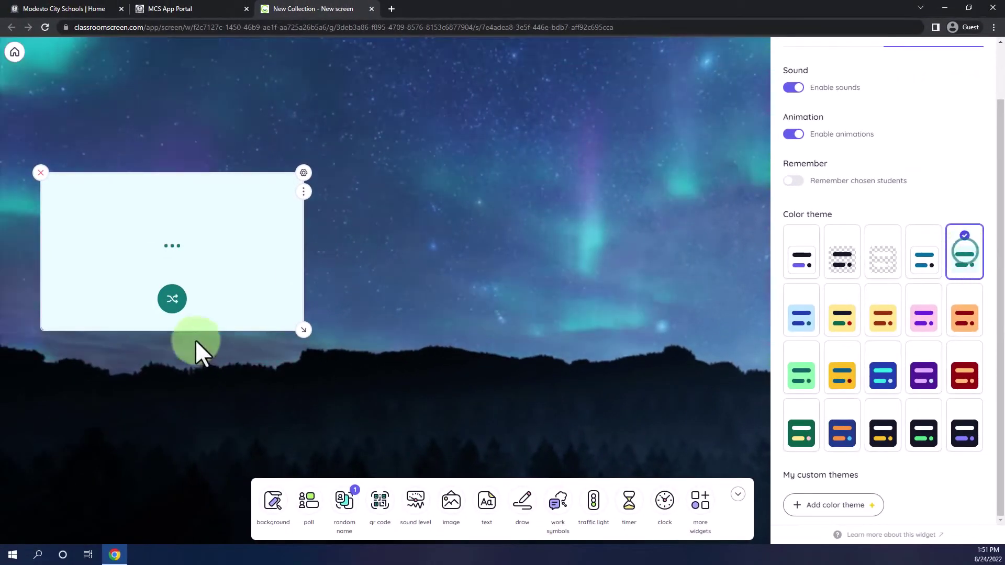
Draw a random name, close settings, and shrink the picker in the top-left corner
click(173, 303)
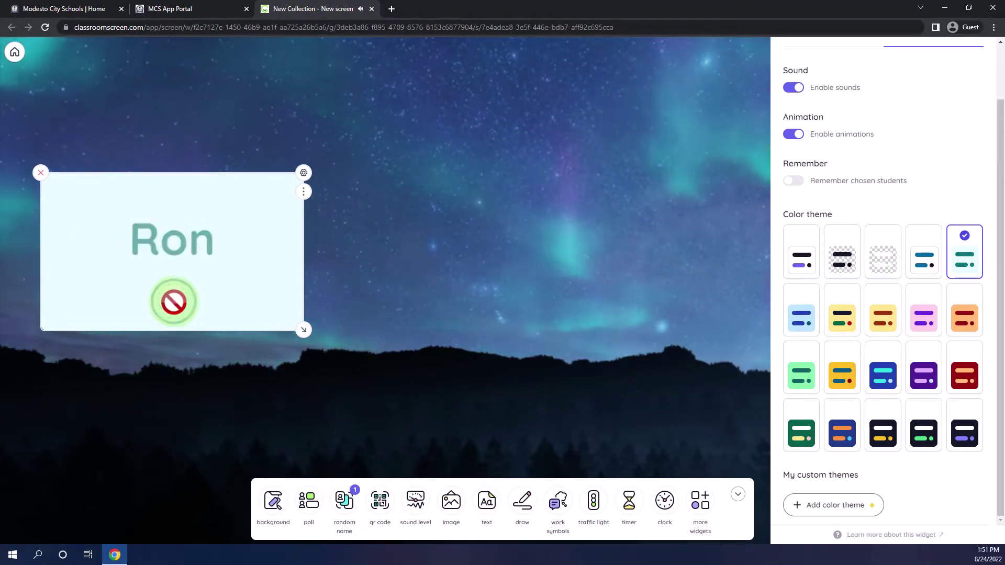
click(640, 362)
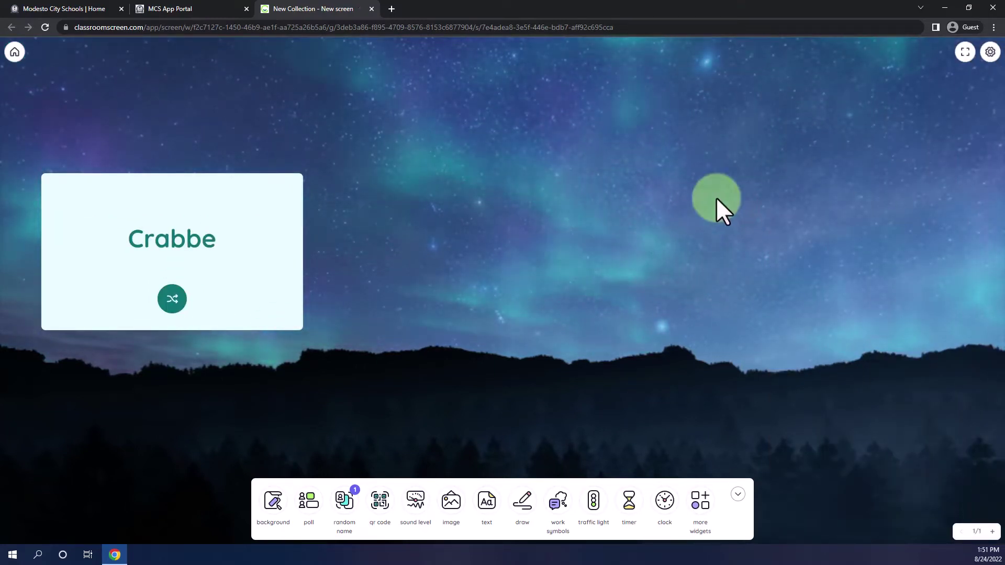
drag(164, 208, 159, 80)
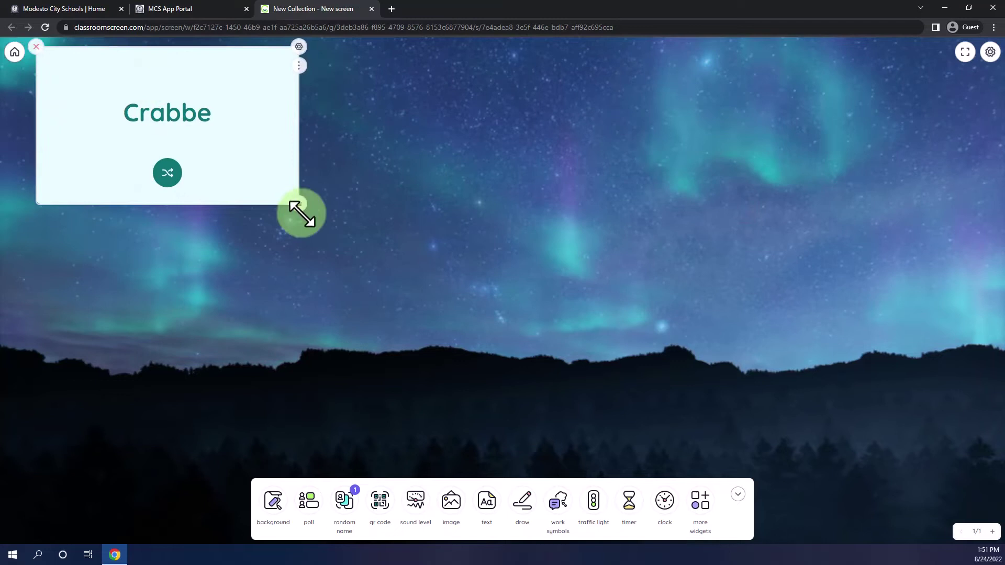
drag(303, 210, 166, 160)
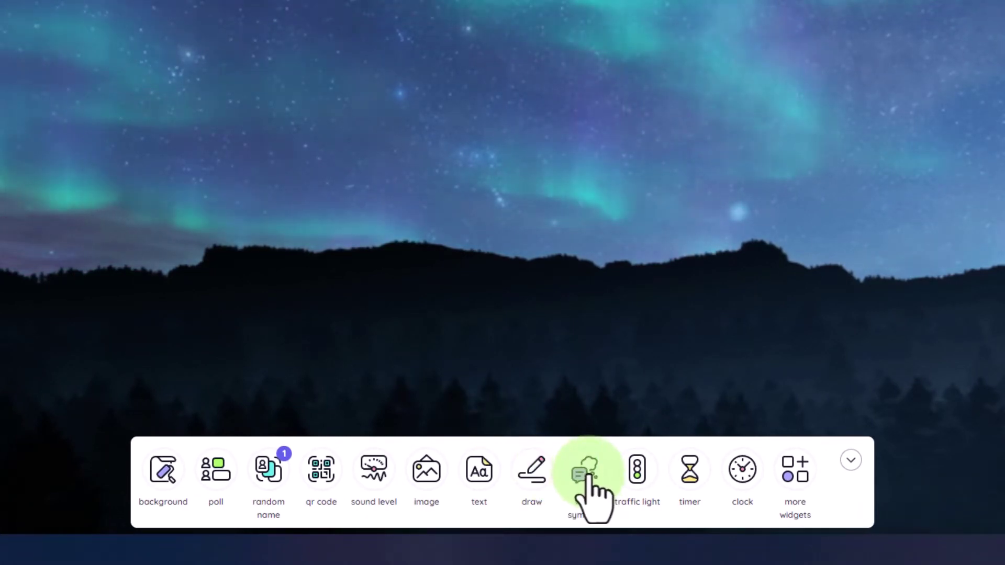
Add a work symbol, enlarge it at the top-right, and switch it to whisper
click(589, 476)
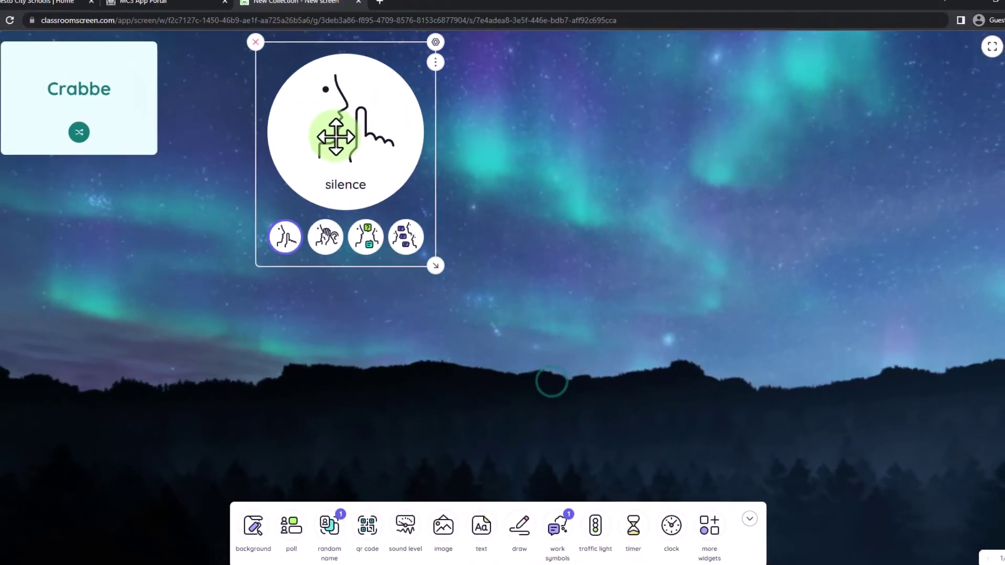
drag(435, 266, 489, 330)
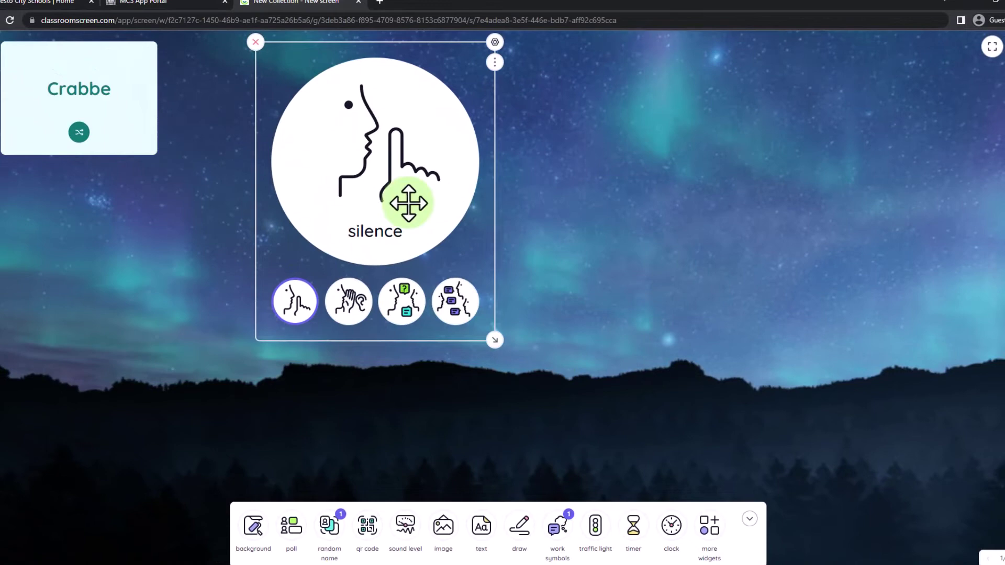
drag(412, 202, 900, 197)
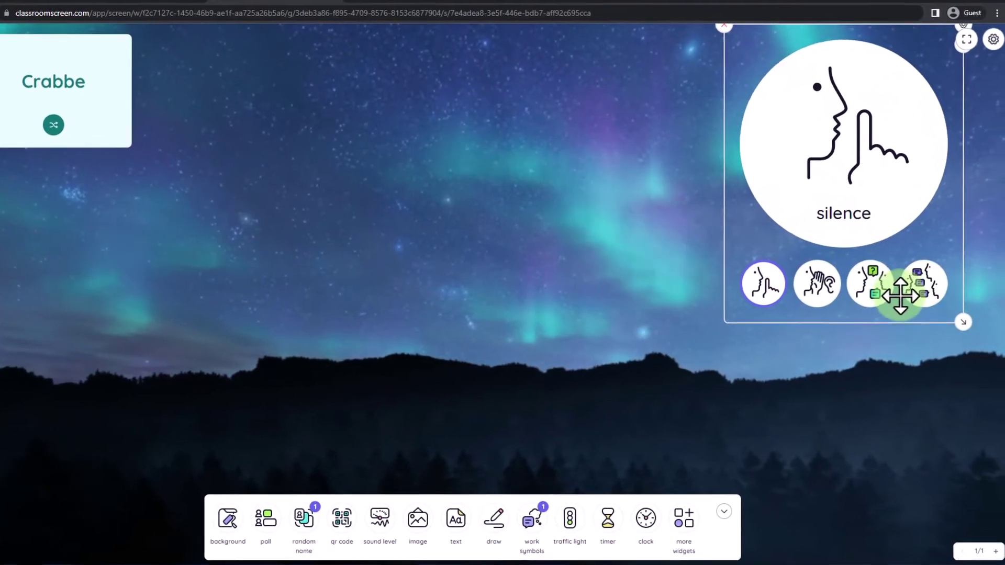
click(871, 296)
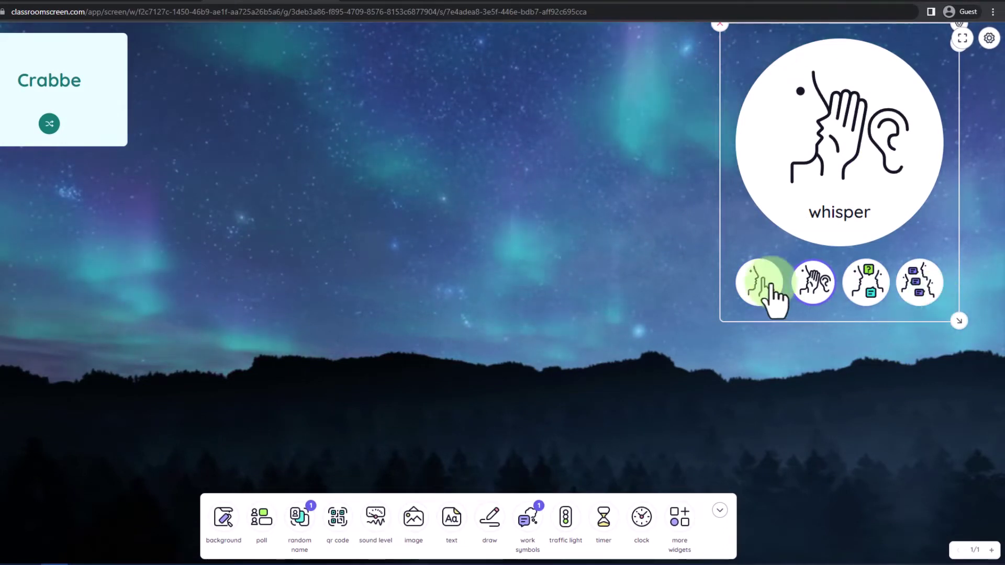
drag(860, 189, 871, 218)
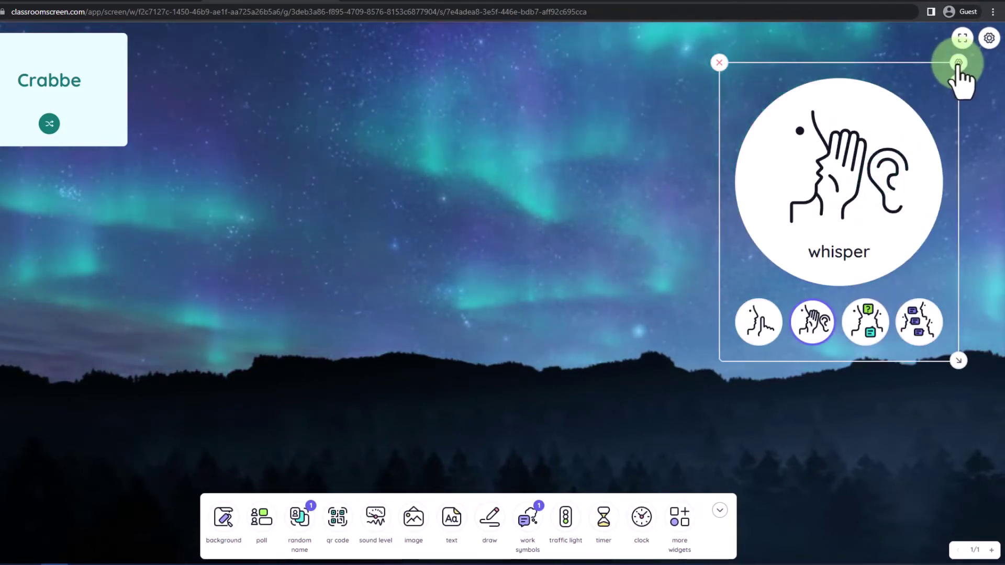
Give the whisper symbol the teal colour theme, toggle its sounds, and close settings
click(959, 63)
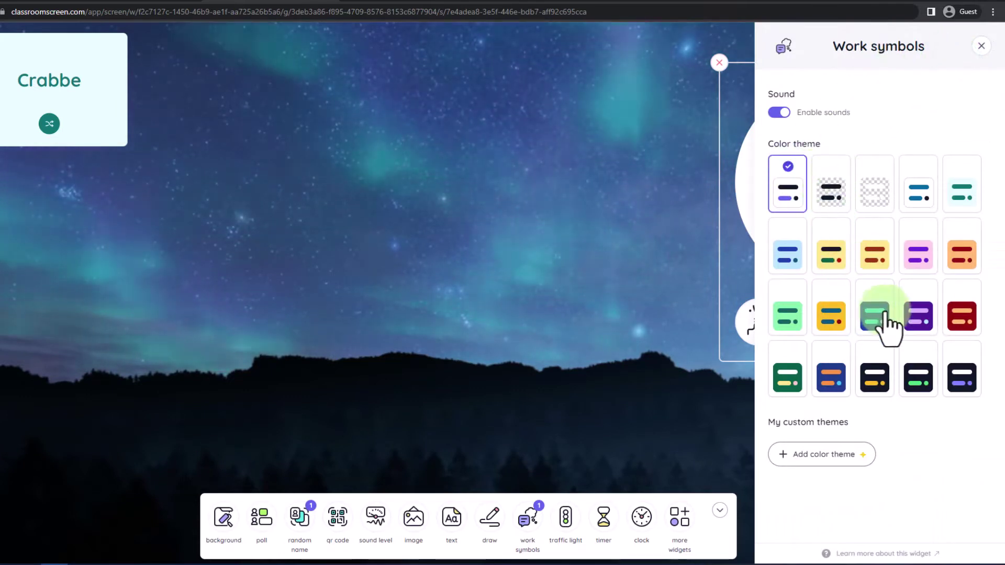
click(955, 193)
click(779, 112)
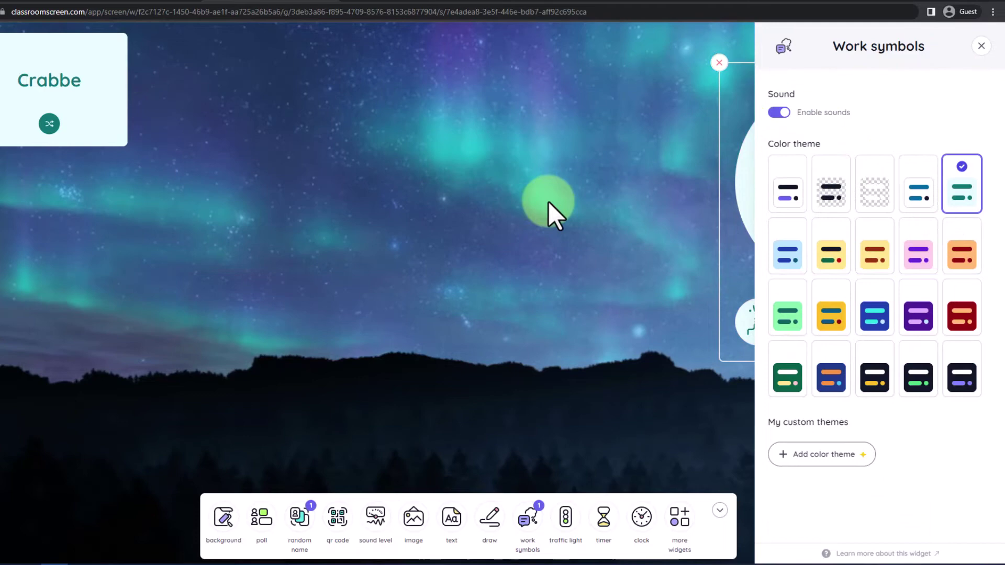
click(549, 203)
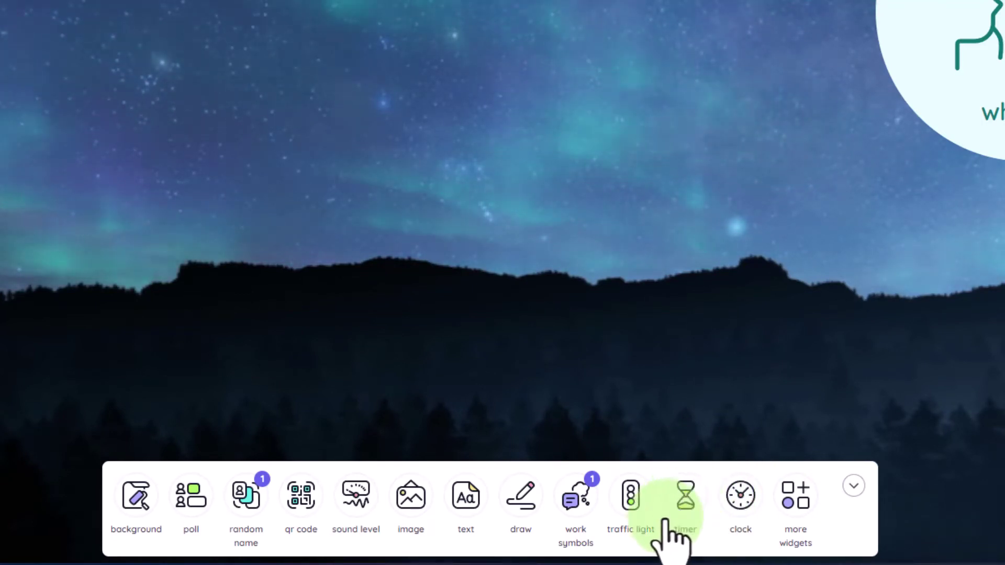
Add a large timer at the top centre and raise it to 15:00
click(682, 503)
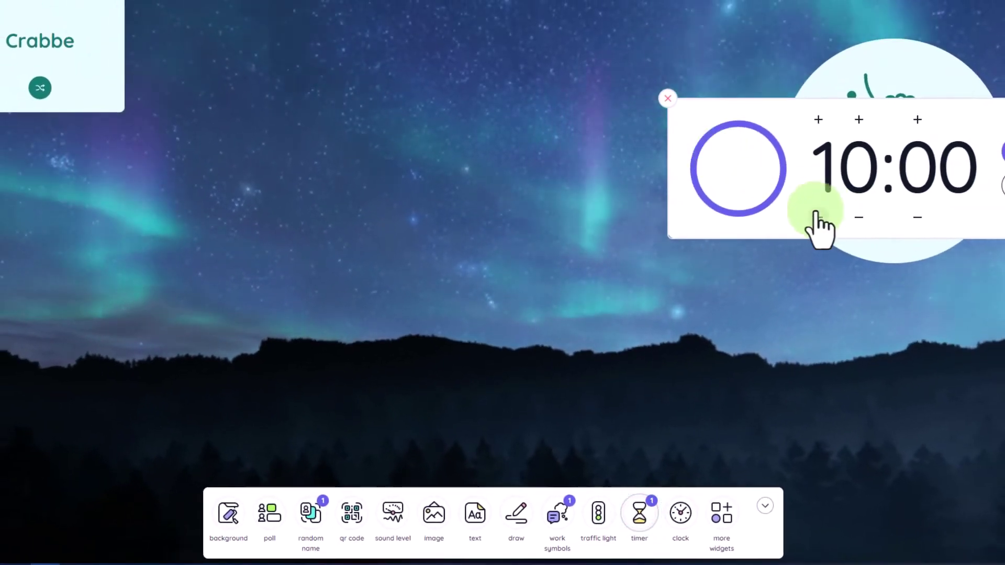
drag(795, 215, 398, 107)
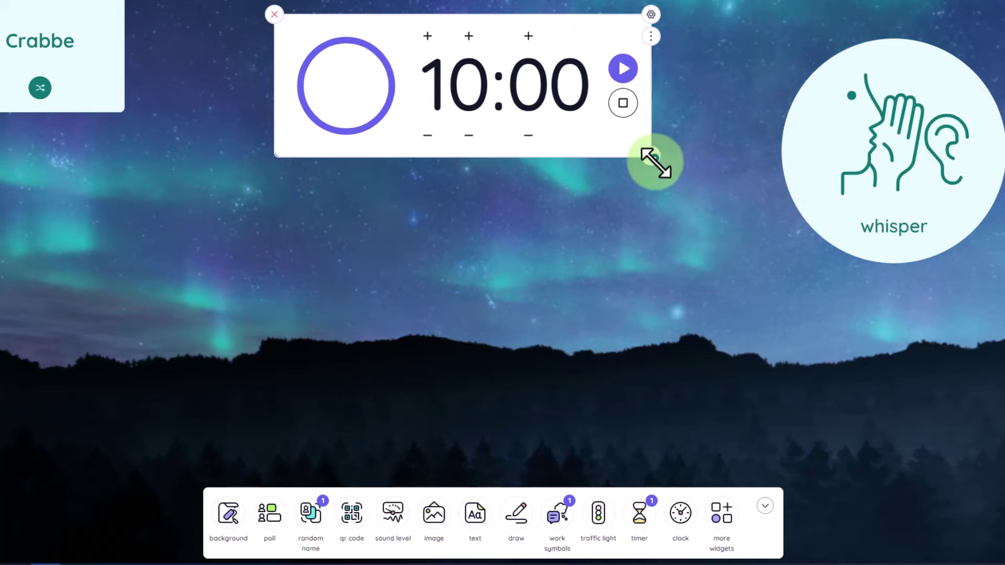
drag(656, 162, 709, 204)
drag(635, 188, 602, 179)
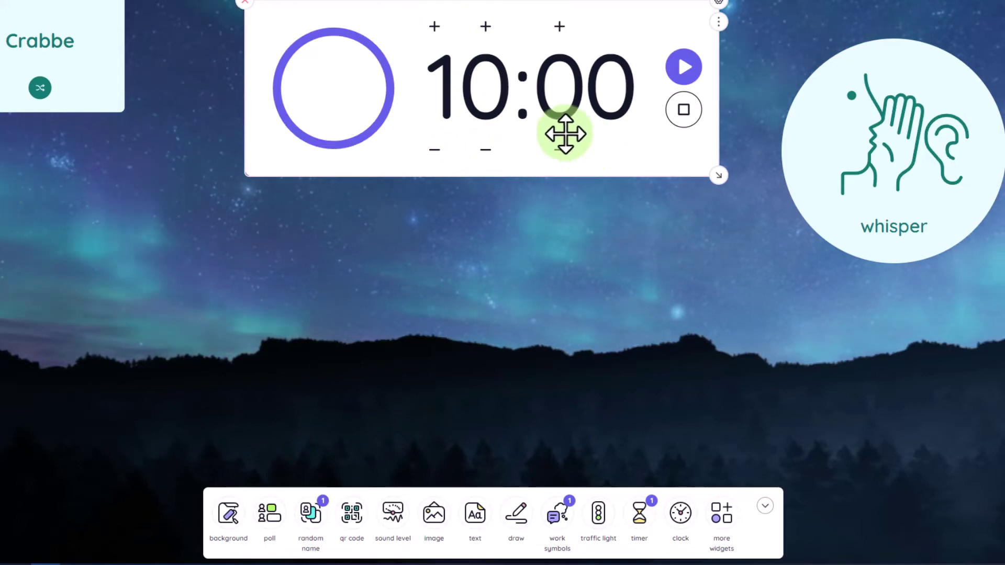
click(480, 28)
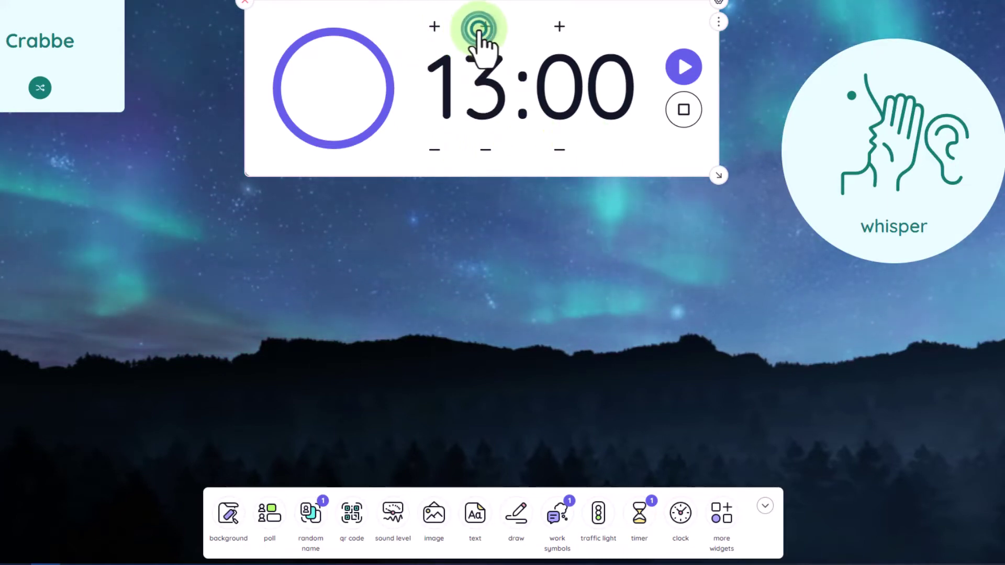
click(479, 26)
click(479, 26)
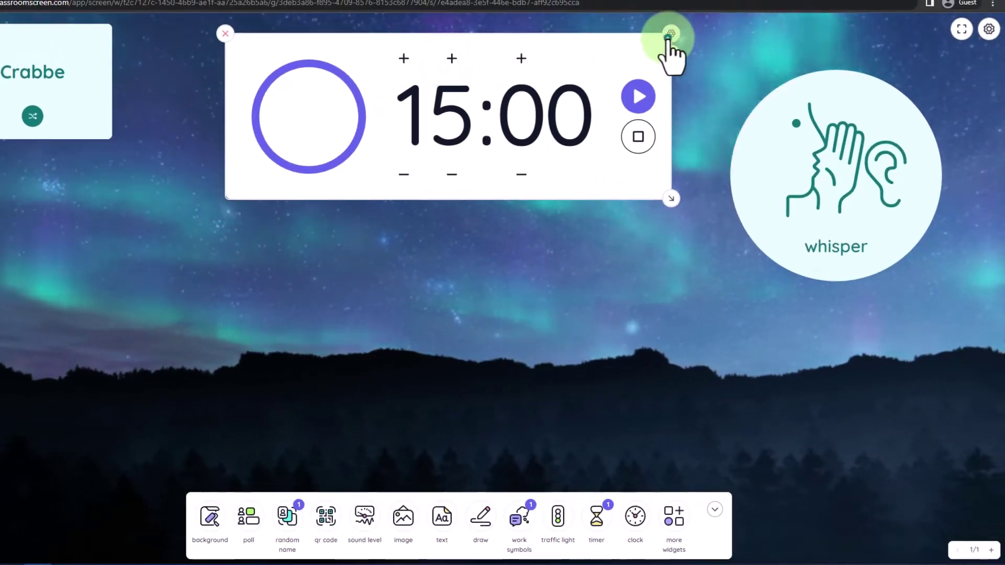
Set the timer's end sound to Coin token (gamified), apply teal, and start it
click(670, 34)
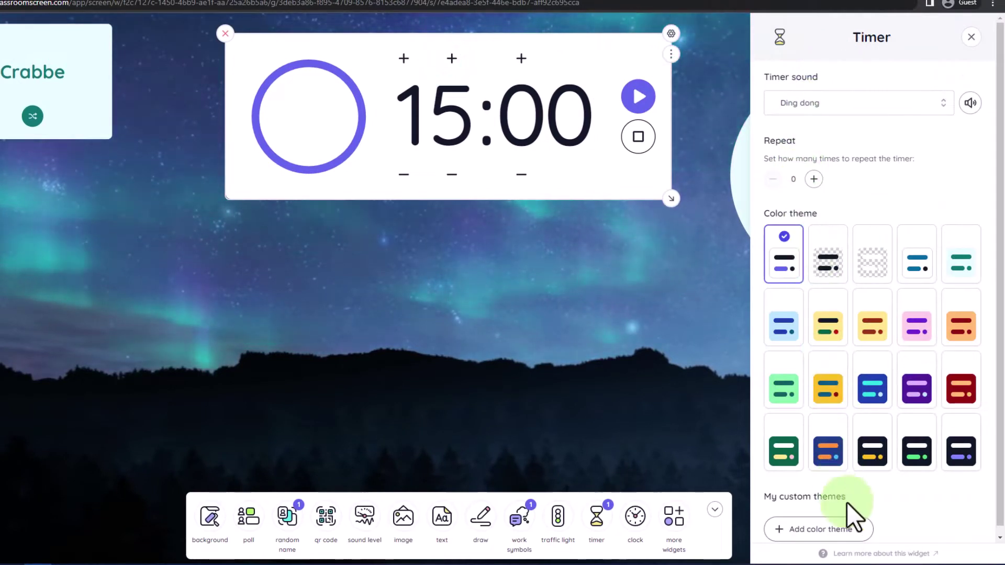
click(856, 104)
click(860, 180)
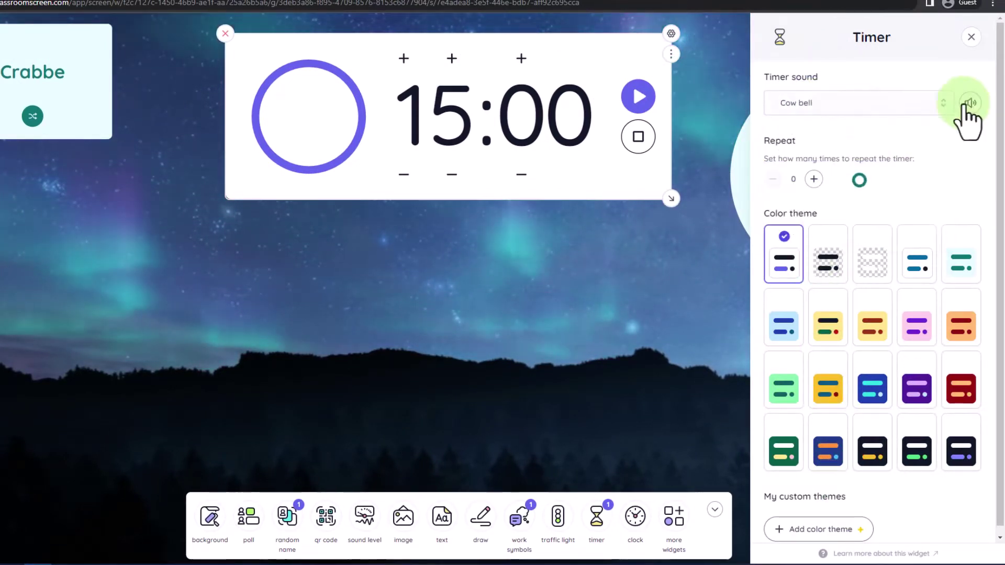
click(967, 103)
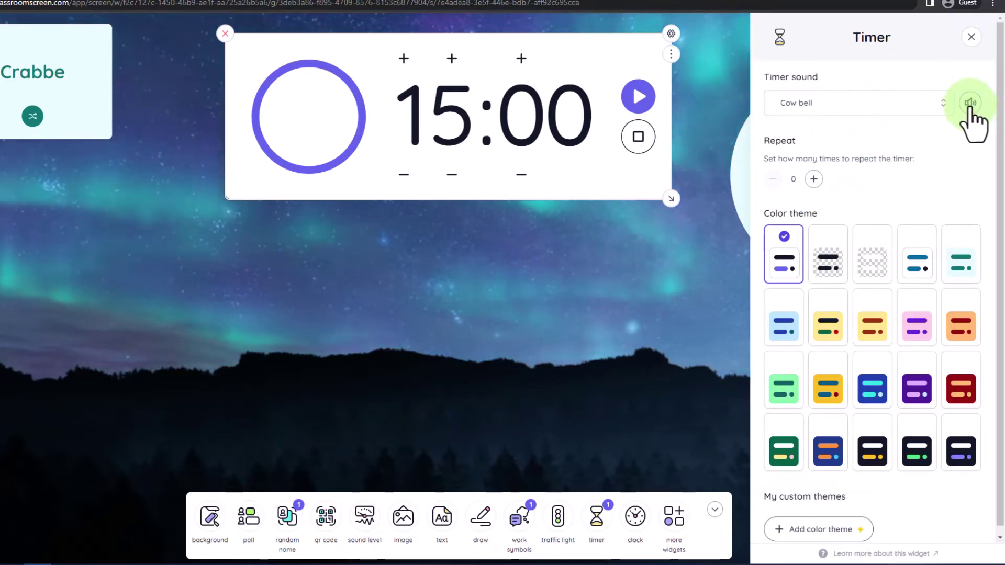
click(921, 104)
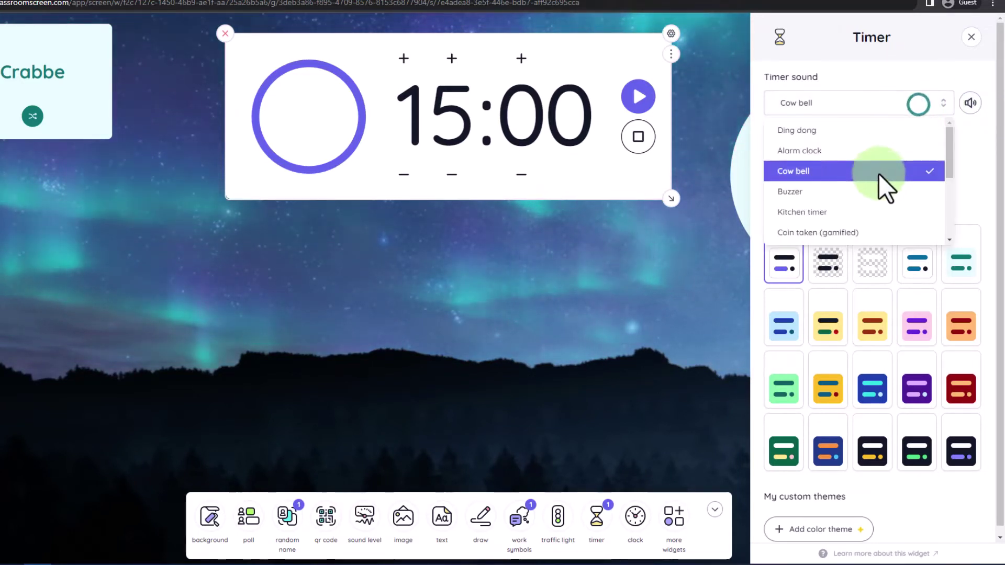
click(856, 232)
click(970, 103)
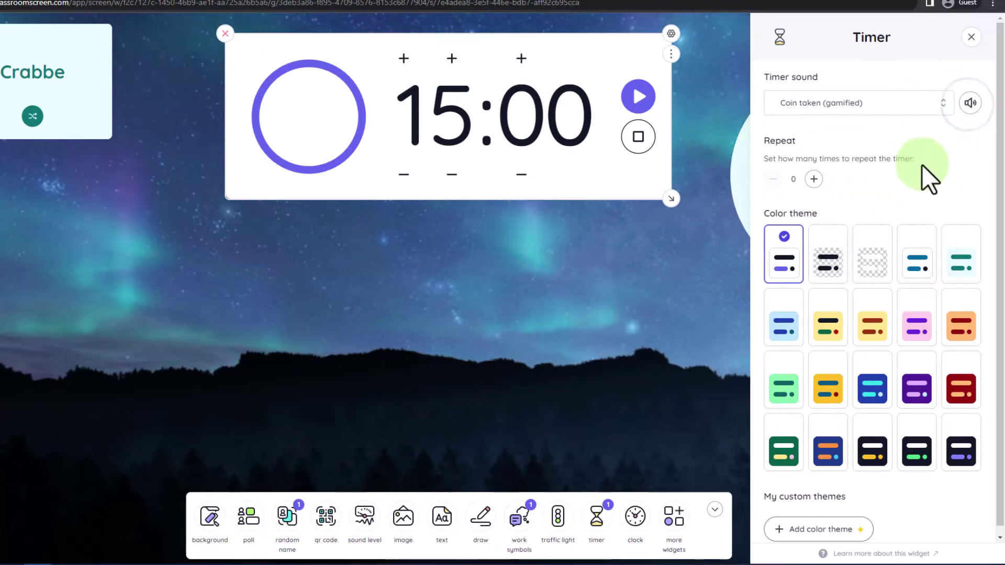
click(966, 258)
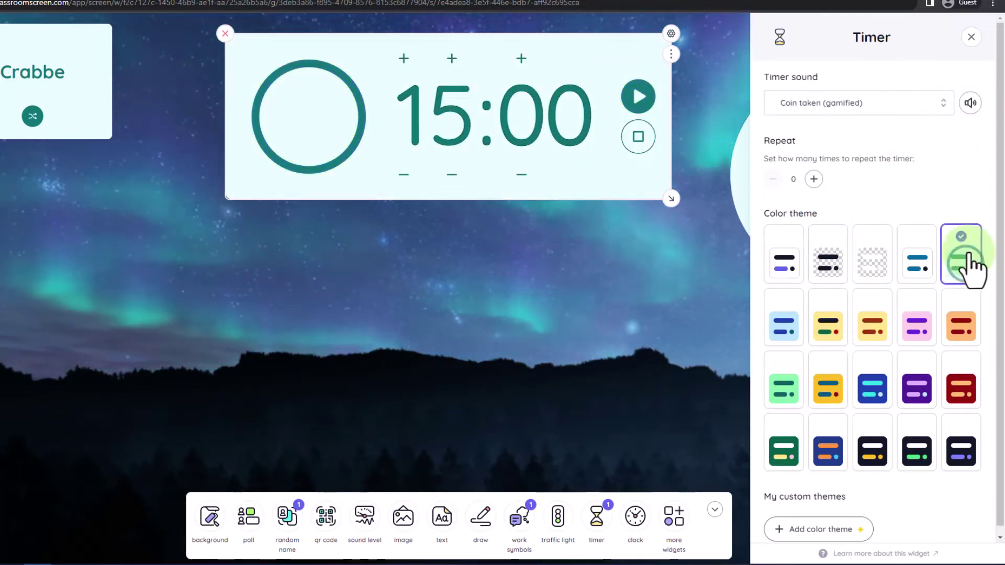
click(484, 318)
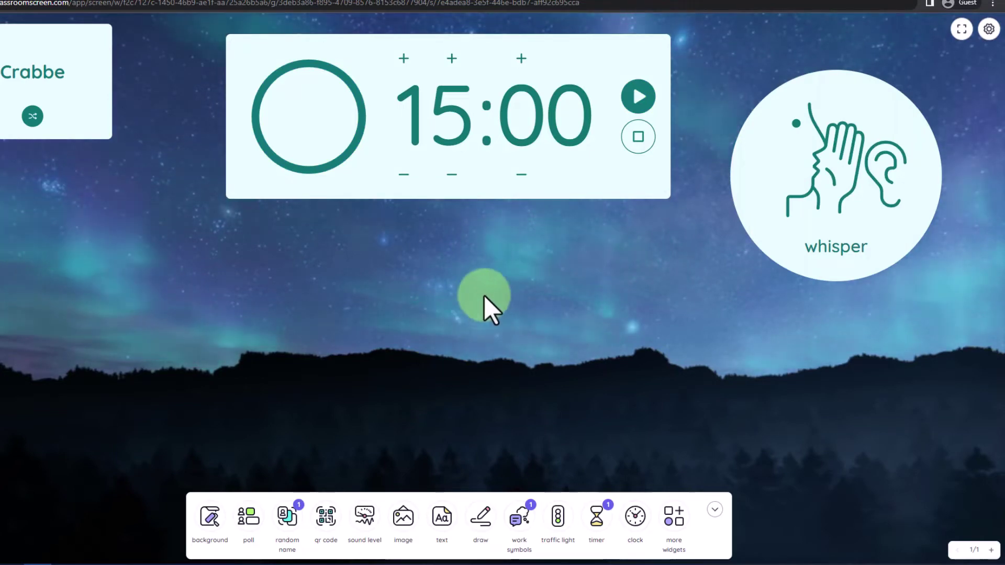
click(638, 97)
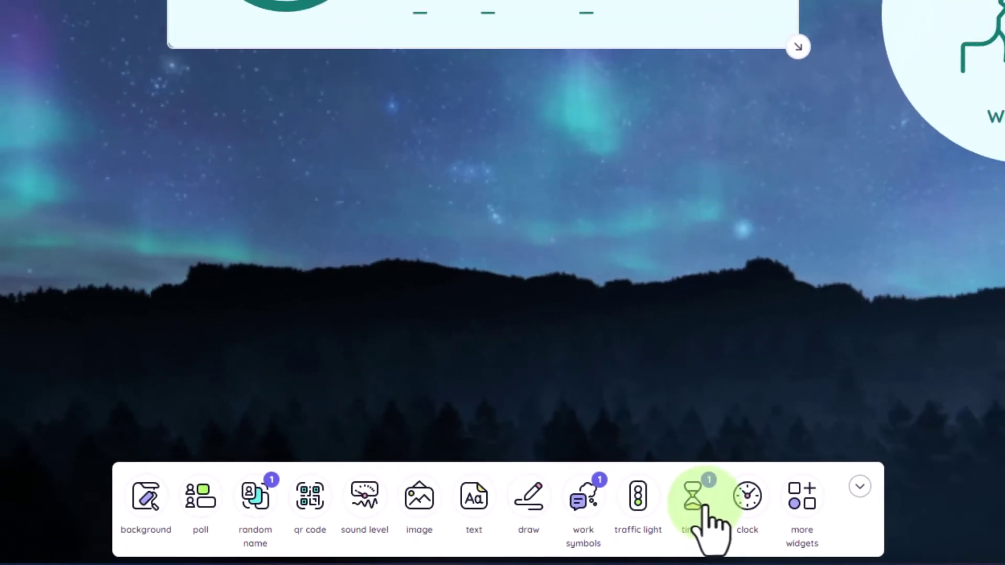
Add a second, larger timer below the first, set it to 05:00, and start it
click(729, 481)
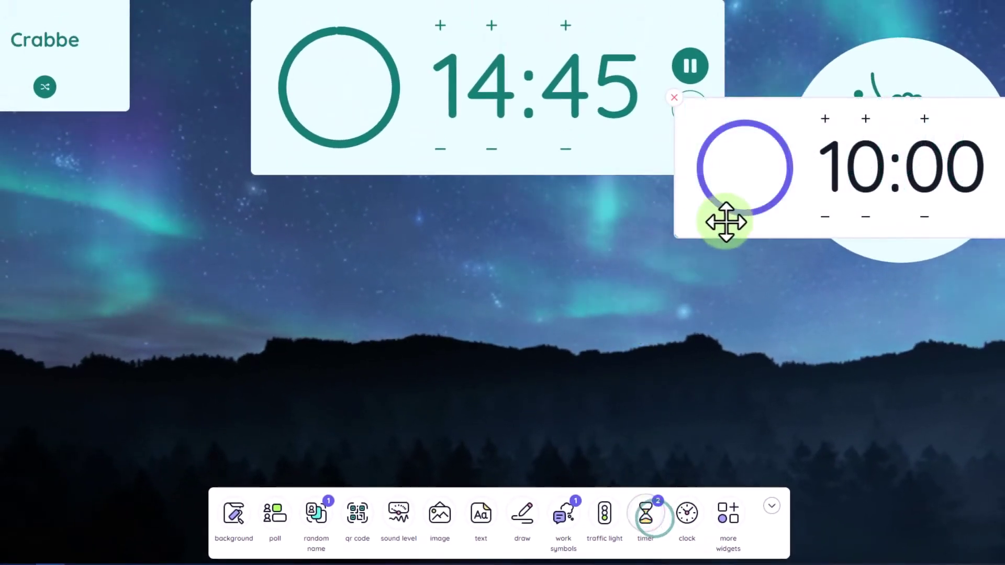
drag(725, 218, 303, 307)
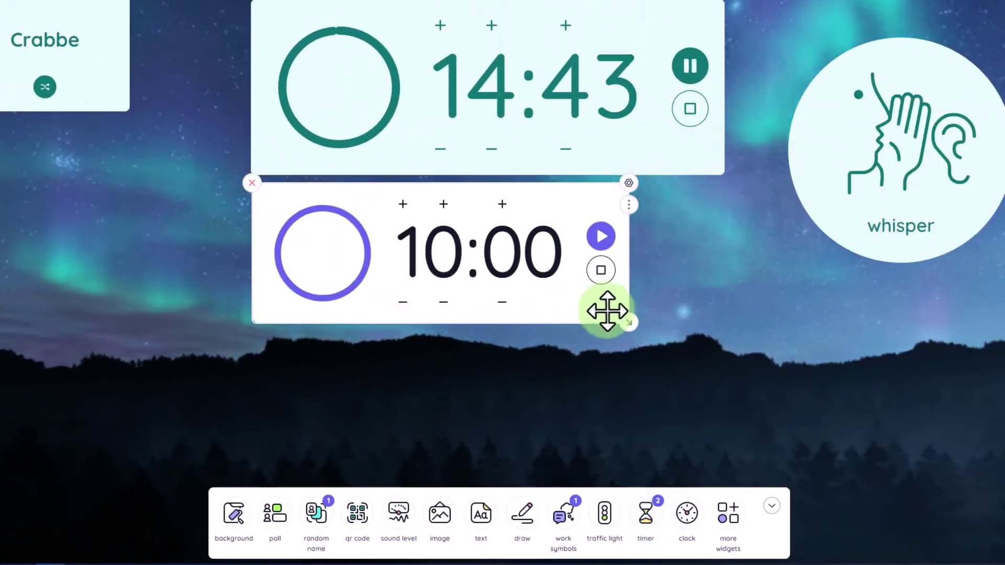
drag(630, 325, 724, 361)
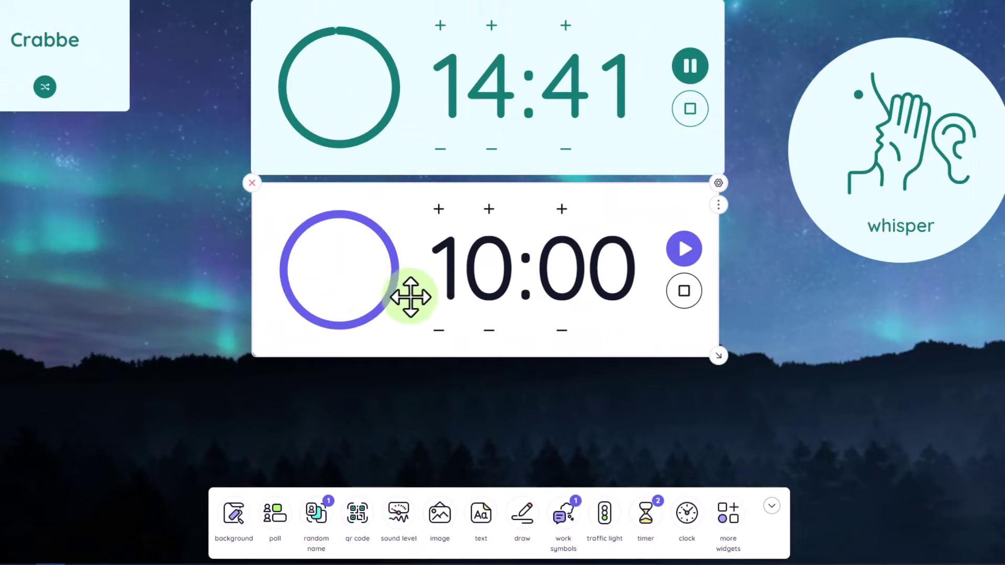
click(438, 330)
click(684, 248)
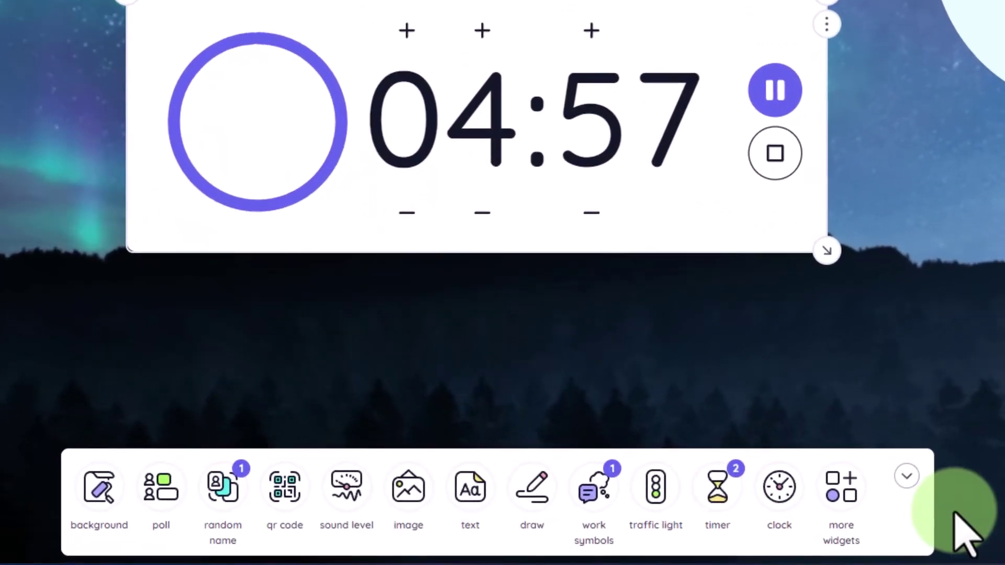
Add a dice widget from the extra widgets and move it off the Crabbe name card
click(778, 503)
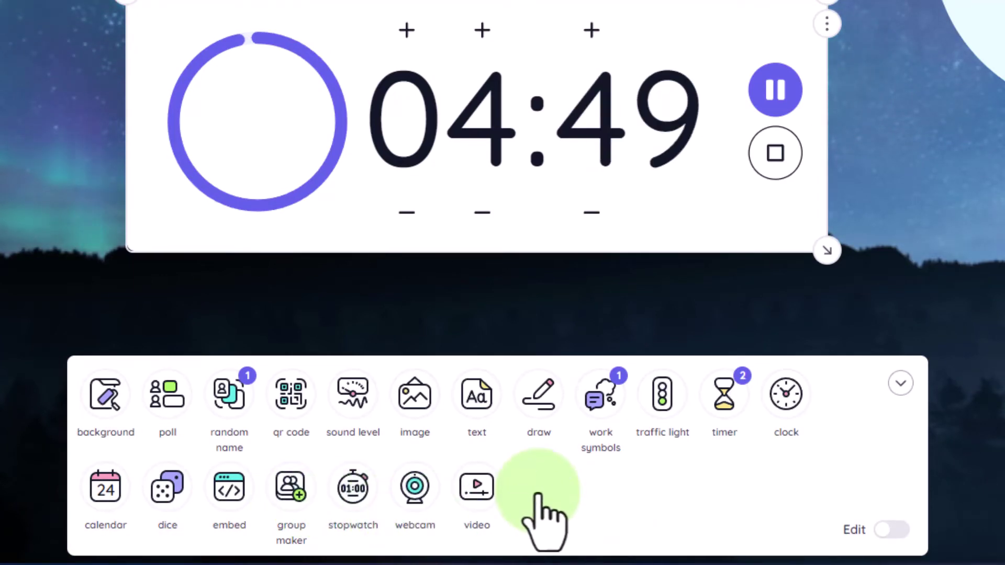
click(164, 479)
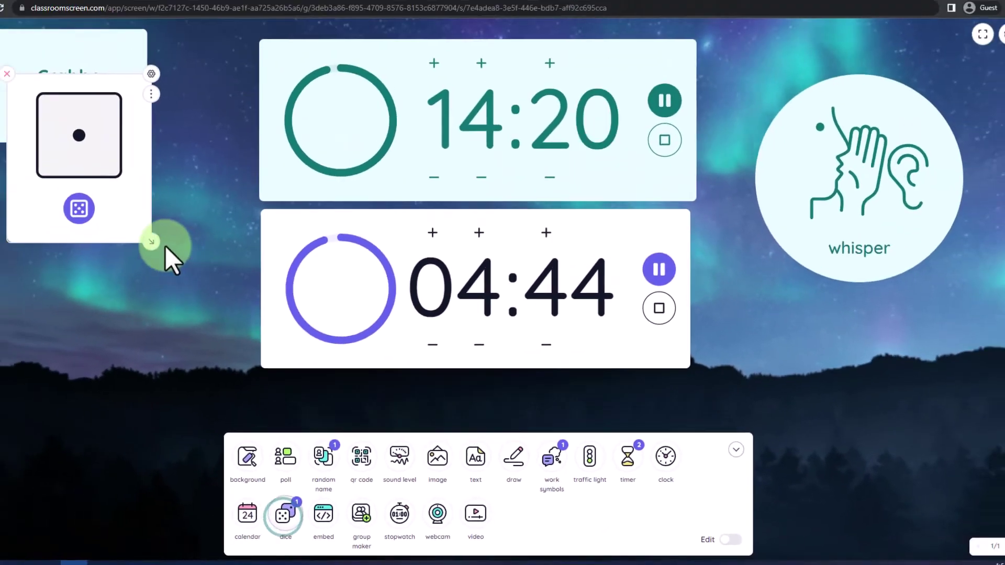
drag(158, 214, 134, 318)
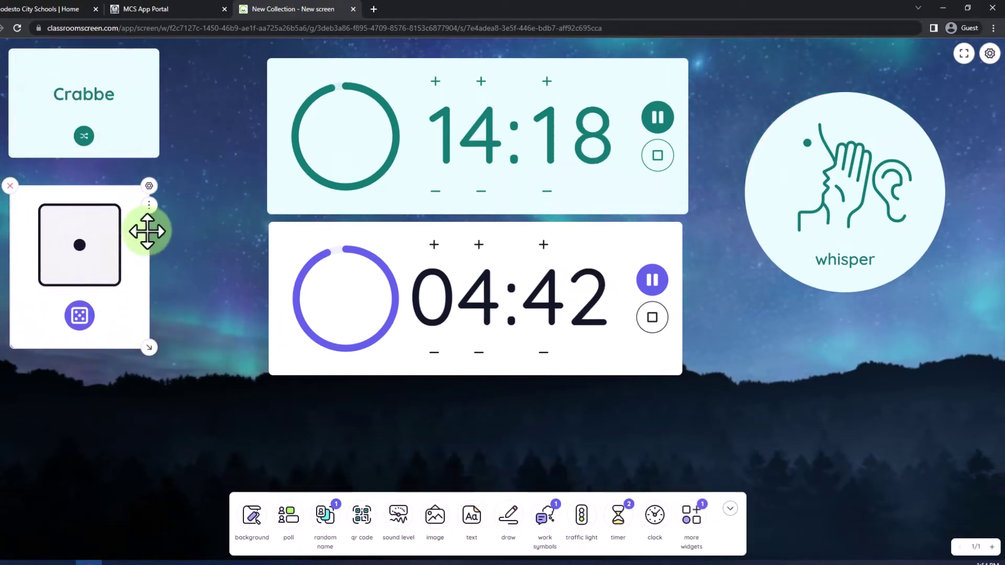
Make the dice a teal 20-sided die and roll it, landing on 15
click(149, 186)
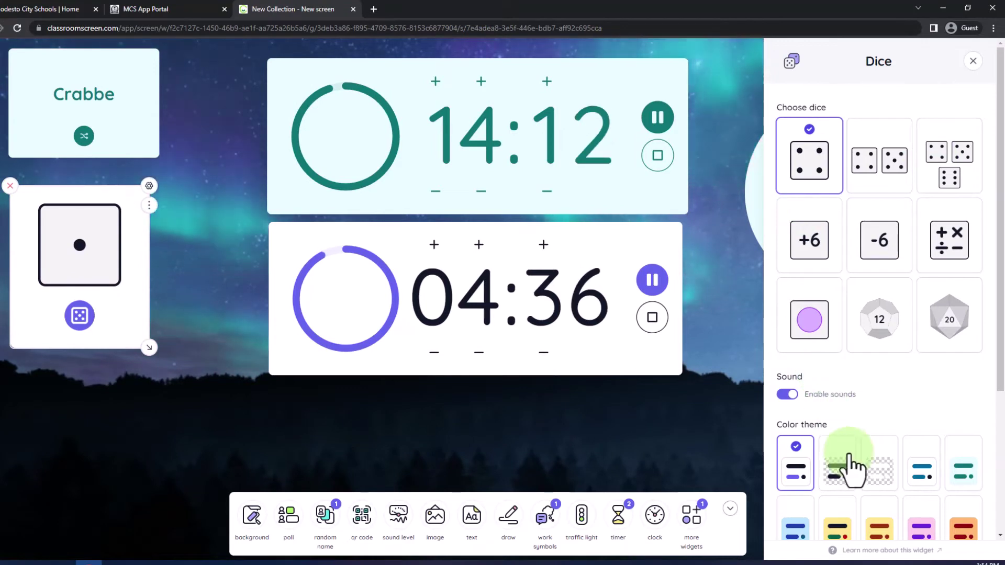
click(958, 322)
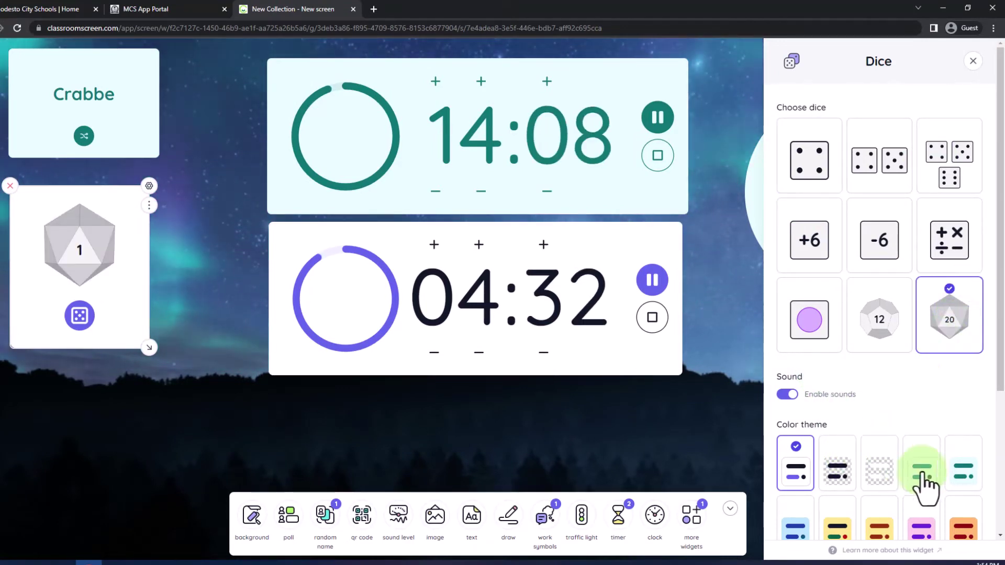
click(975, 463)
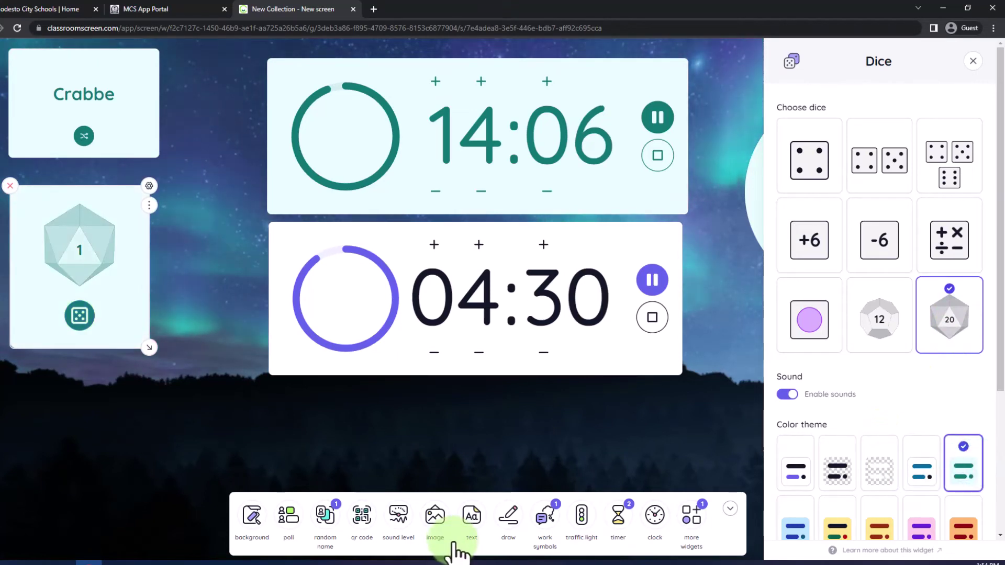
click(974, 62)
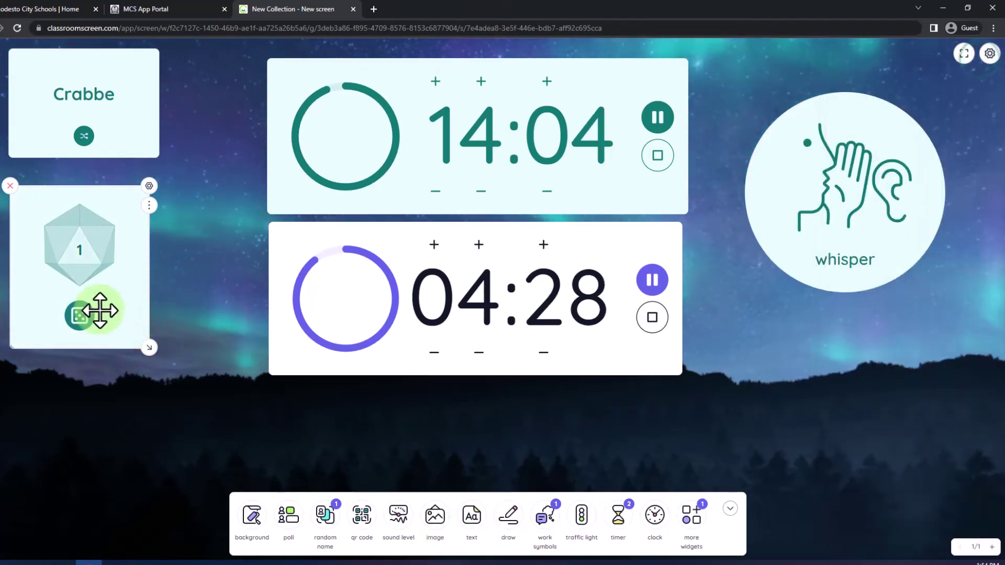
click(80, 316)
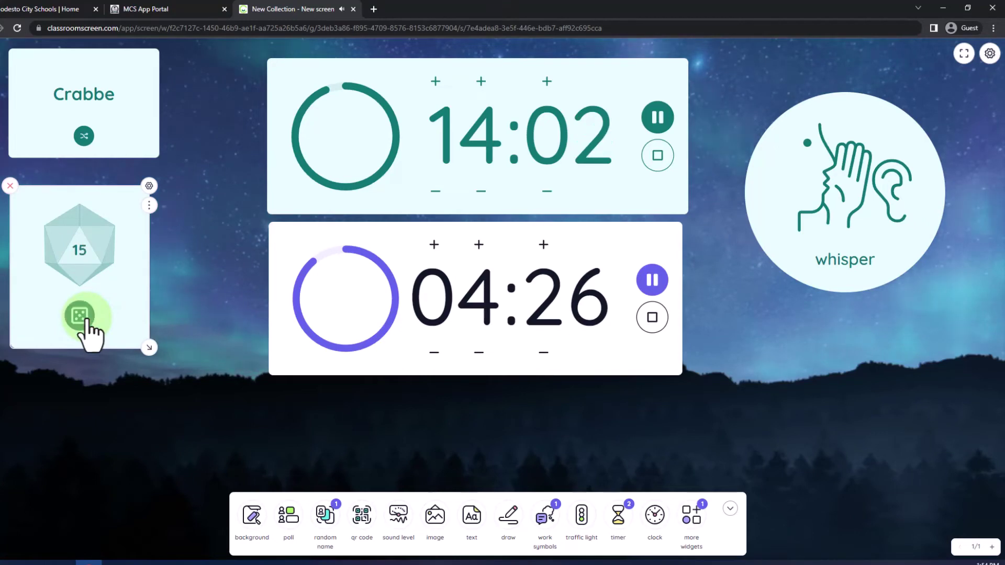
Delete the lower purple 5-minute timer, keeping the 15-minute countdown
click(288, 259)
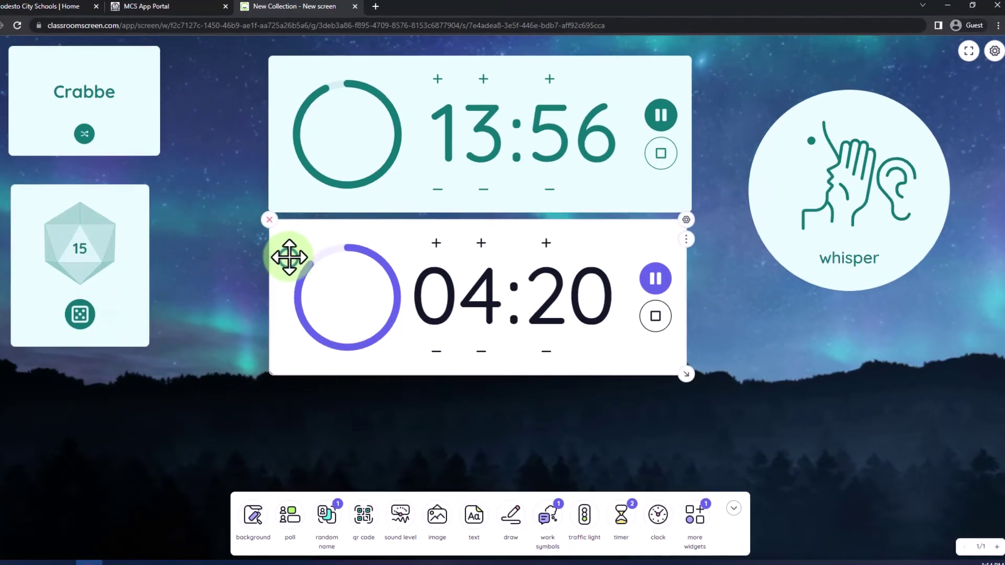
click(270, 220)
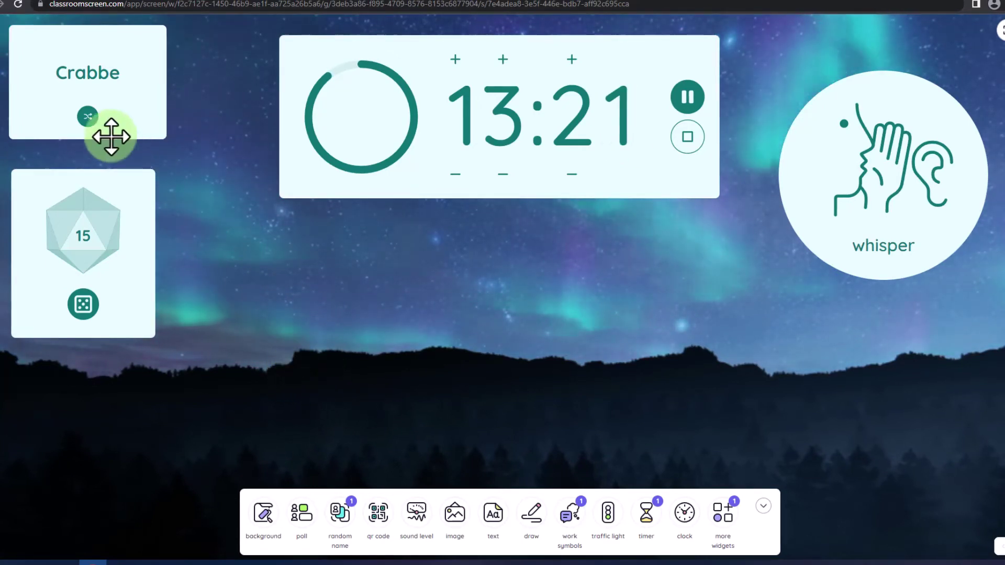
From the home page, accept the terms and sign up with Google to reach the plan page
click(1, 29)
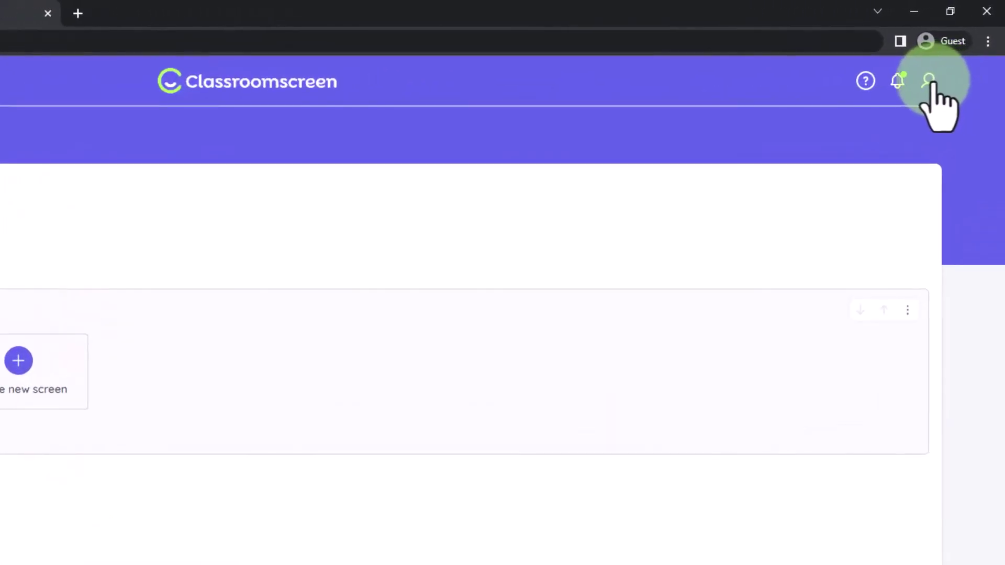
click(930, 81)
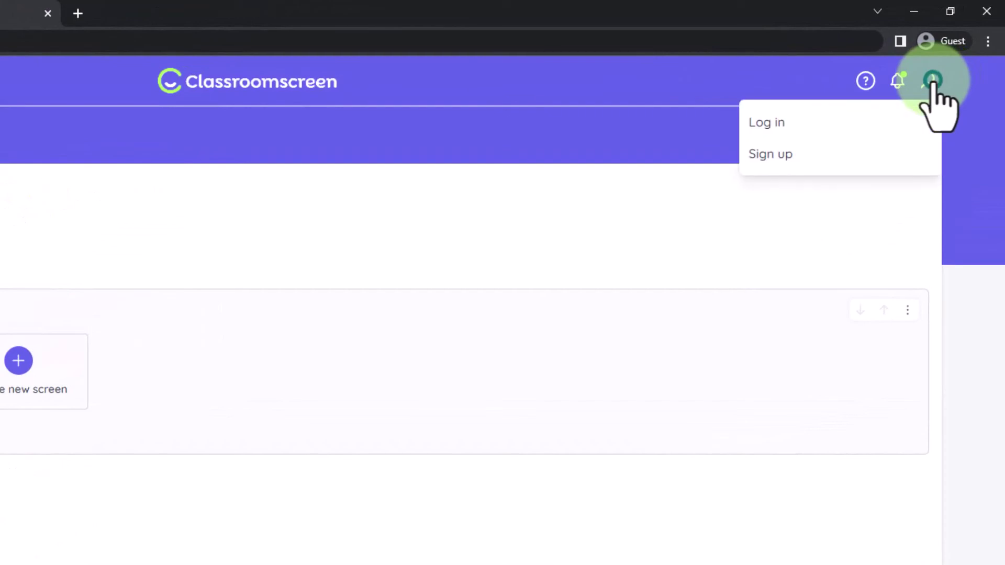
click(781, 153)
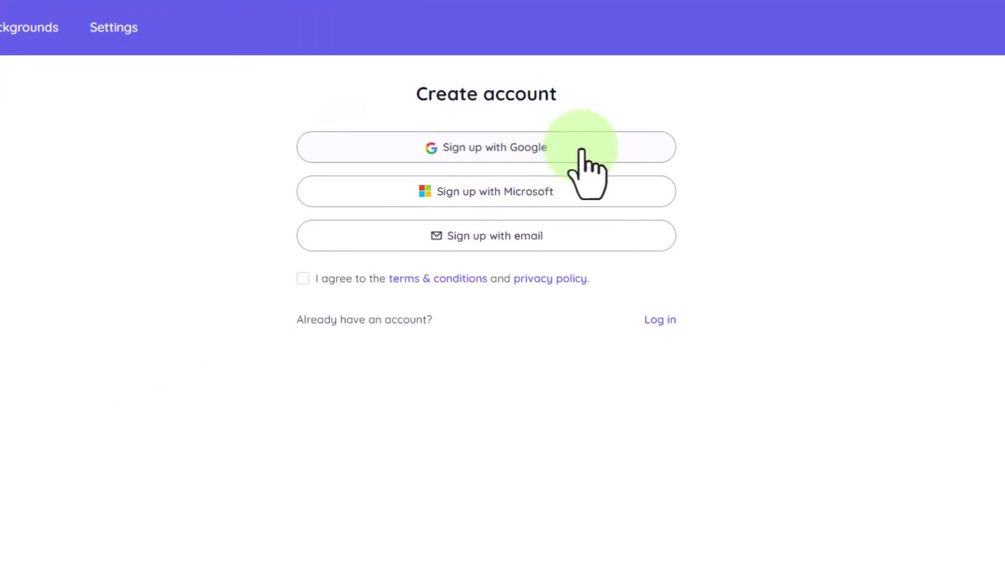
click(582, 151)
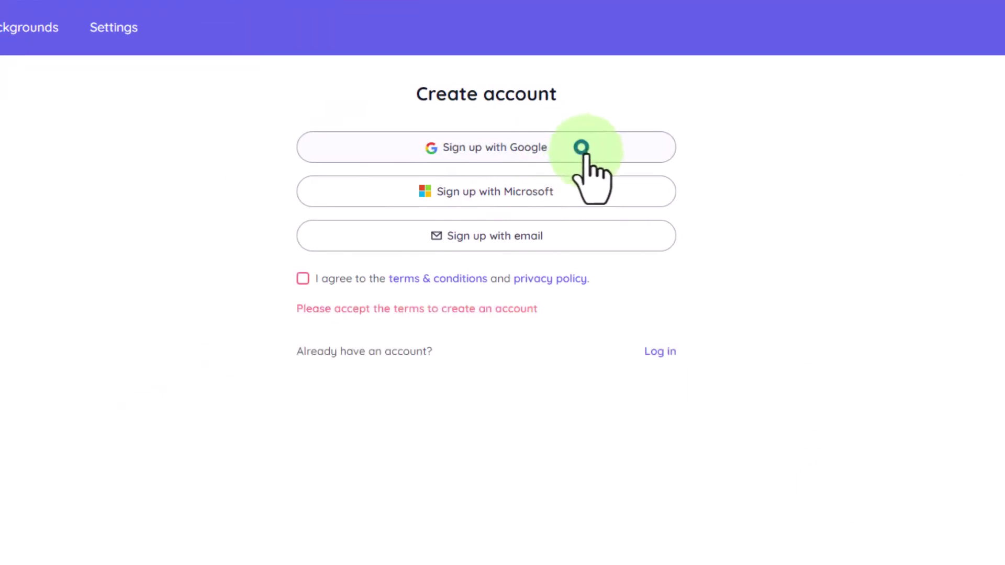
click(304, 279)
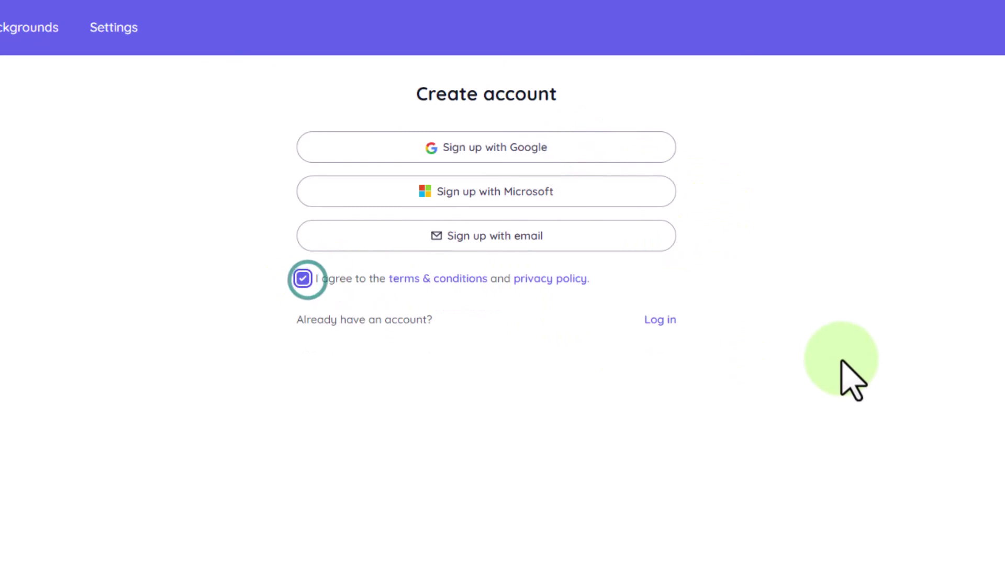
click(564, 148)
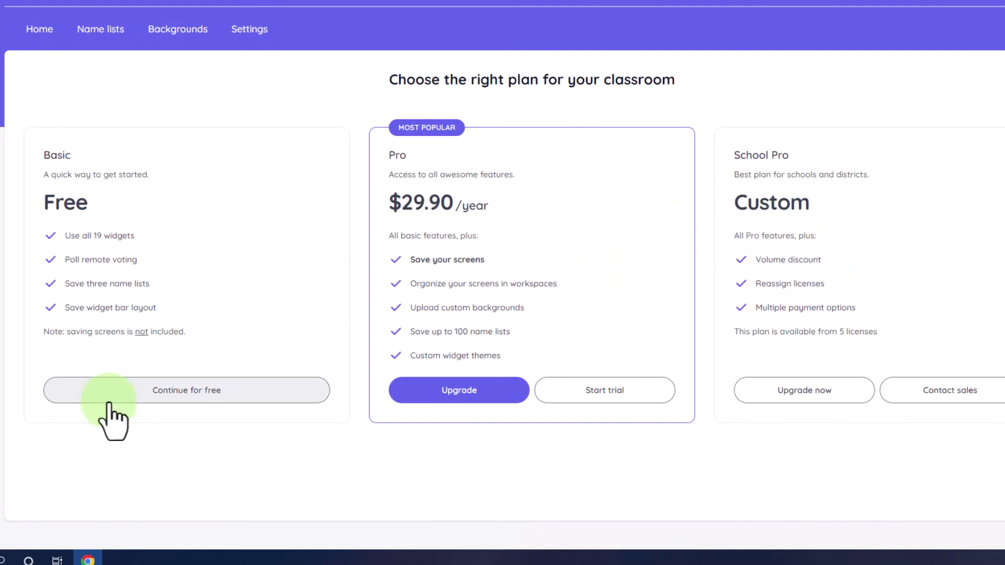
Continue on Basic Free, then browse the Name lists, Backgrounds and Settings pages, ending on Name lists
click(105, 393)
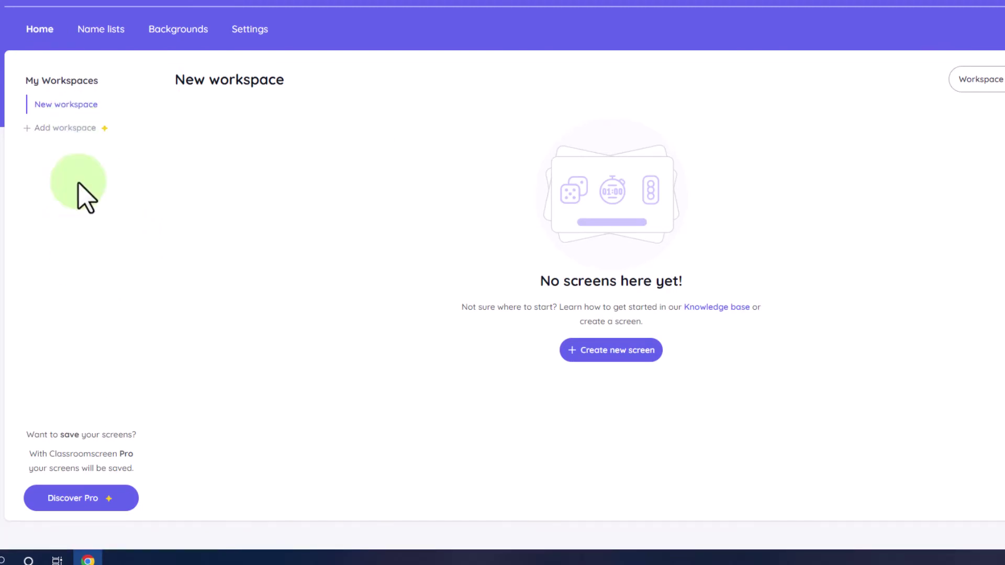
click(96, 31)
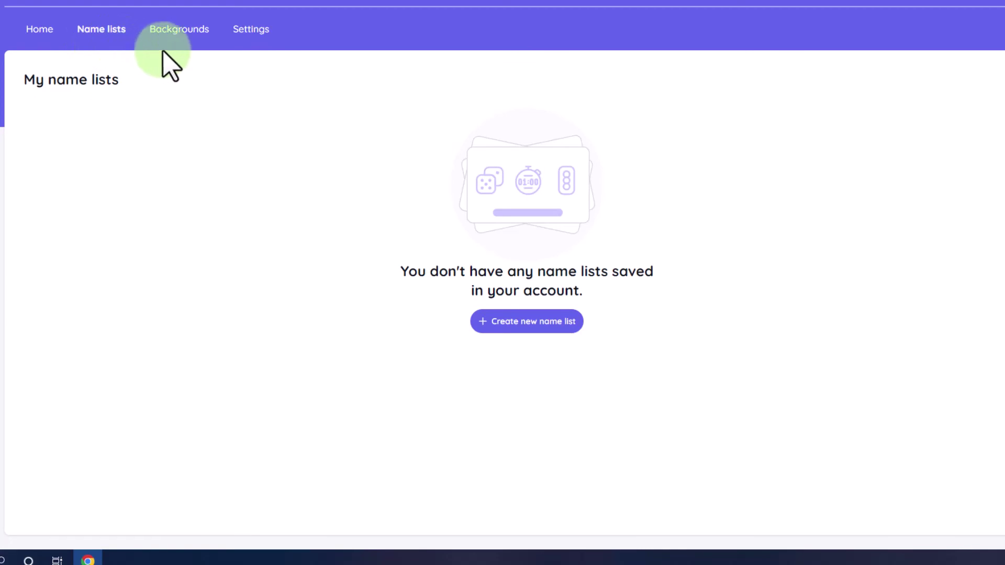
click(171, 32)
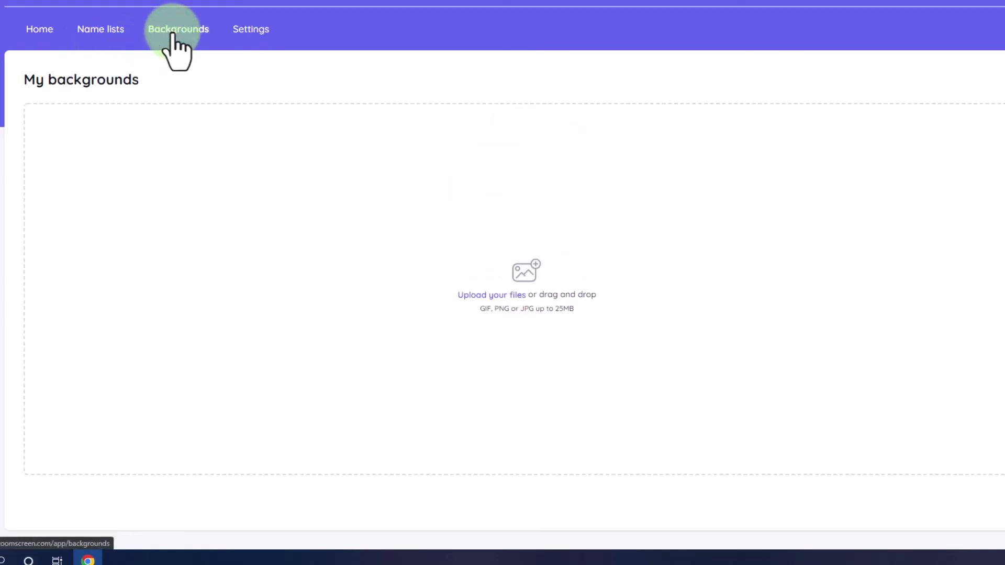
click(249, 32)
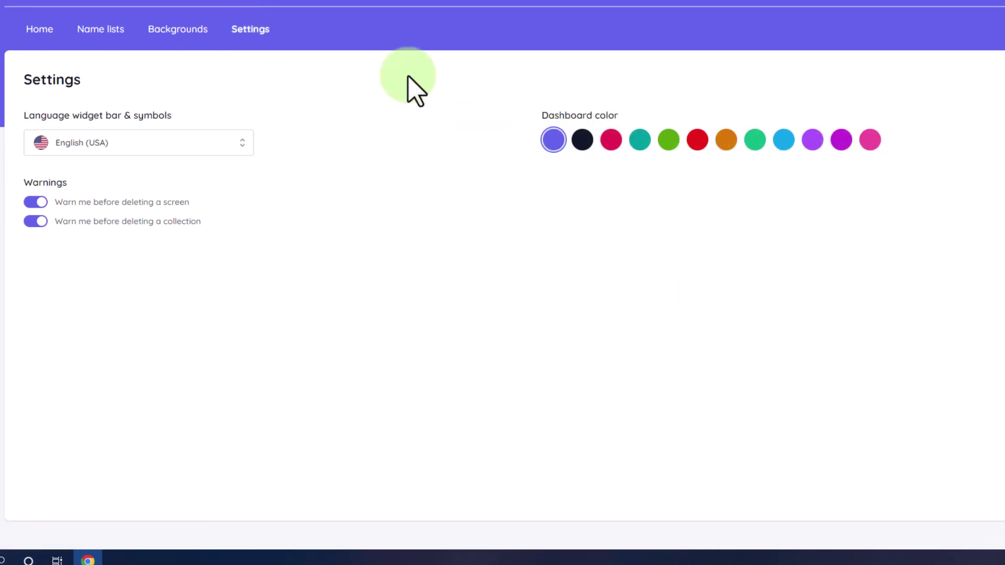
click(96, 29)
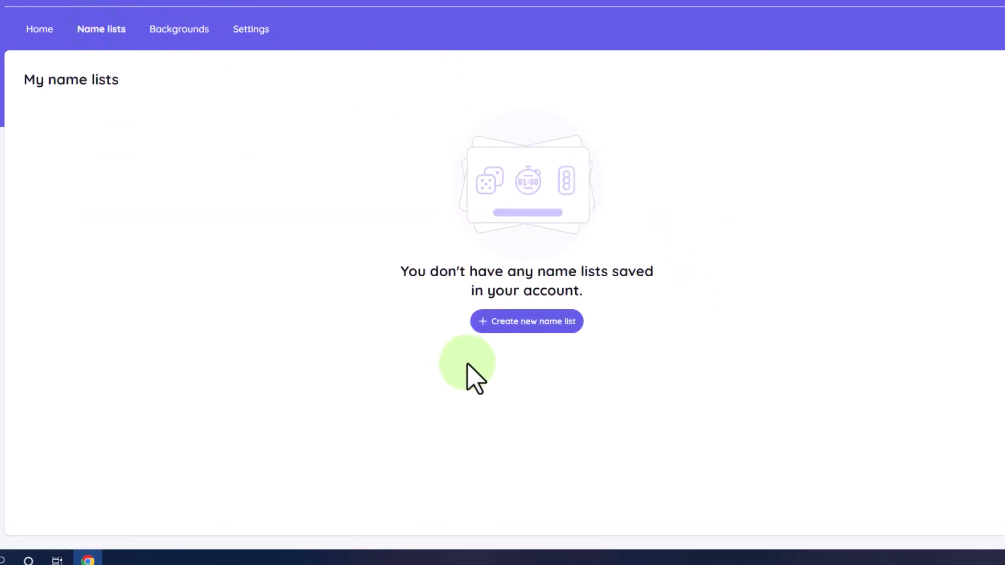
From the workspace home, create a new screen in New Collection and open it
click(251, 28)
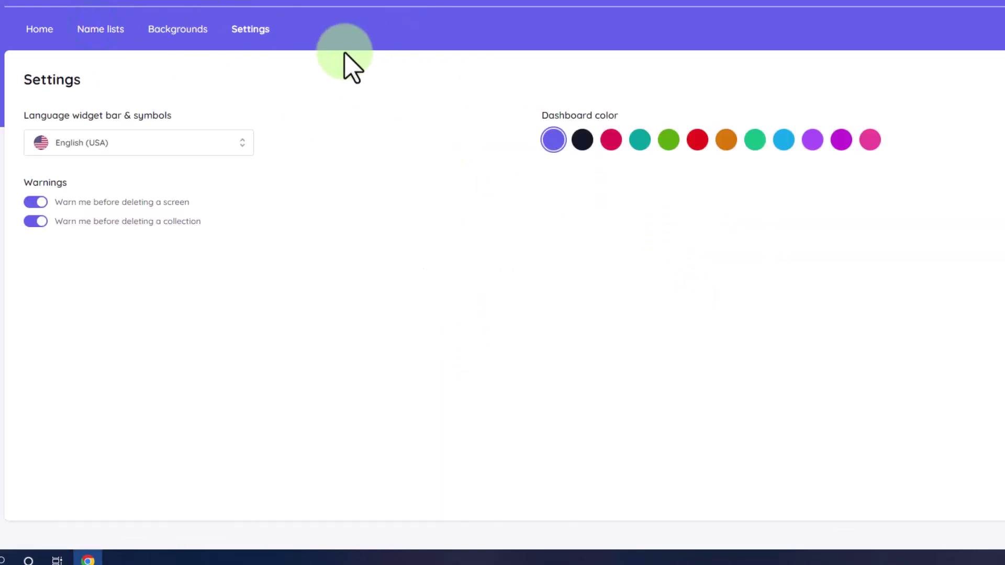
click(32, 30)
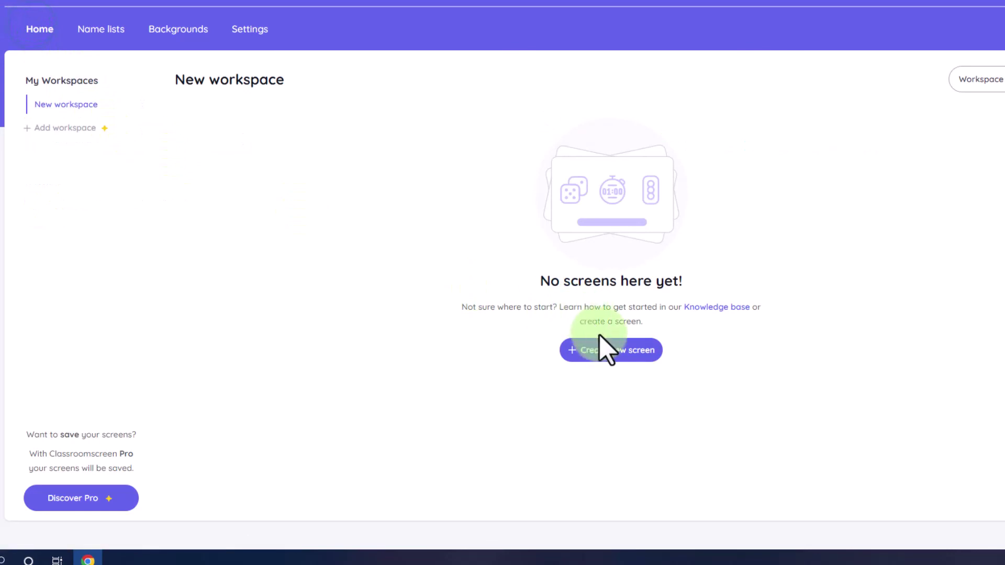
click(610, 351)
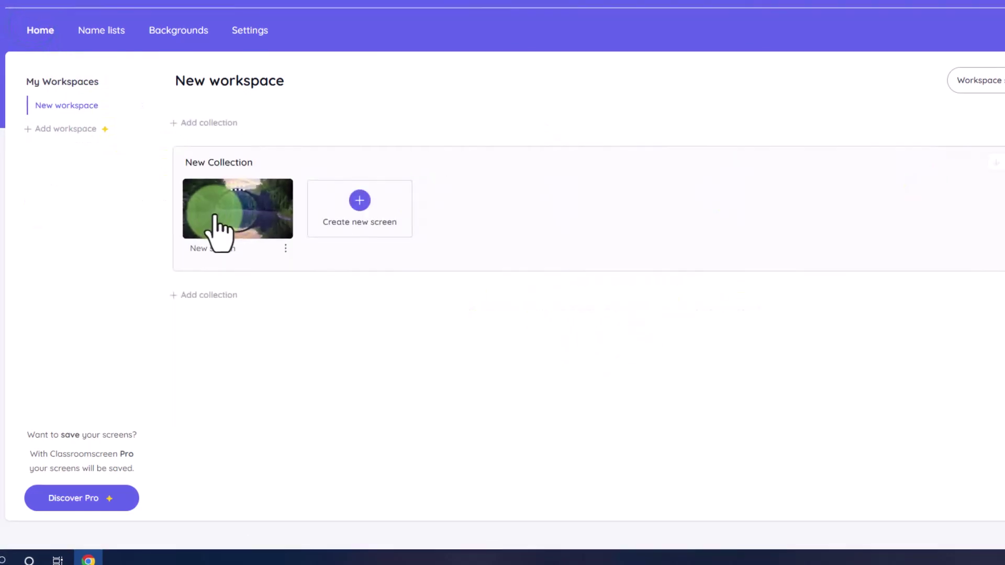
click(217, 232)
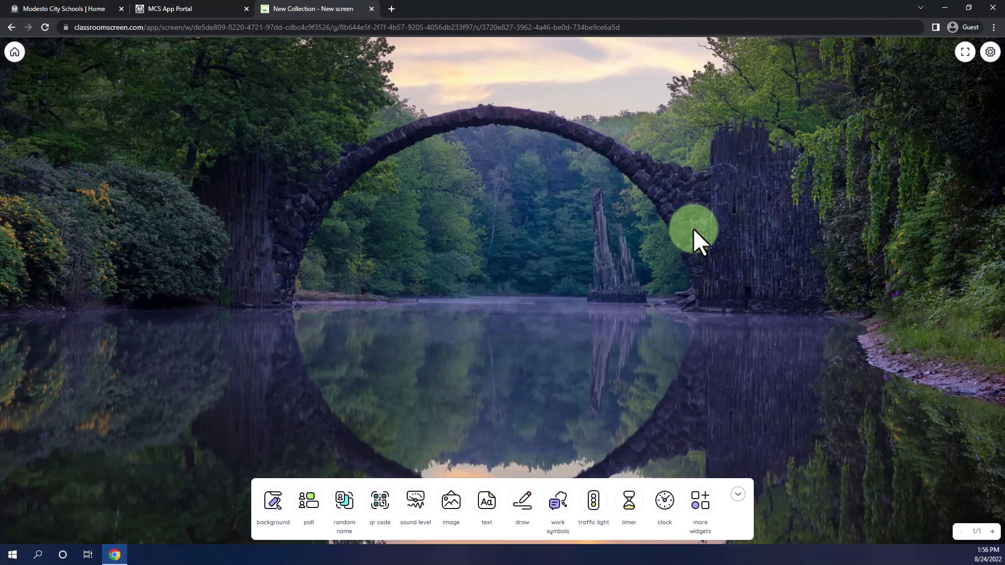